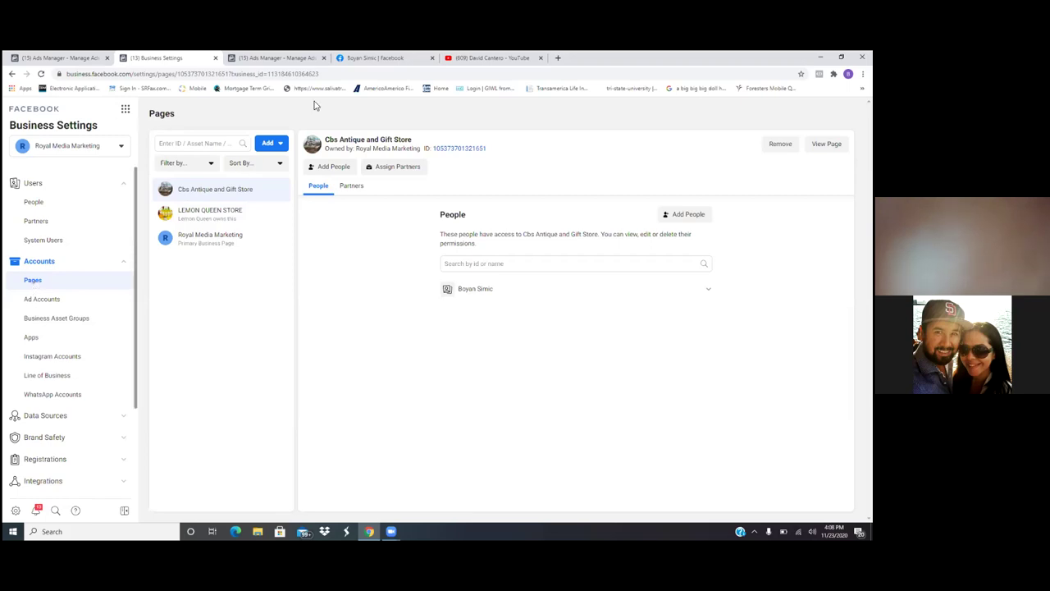
Step: Start a request for access to another business's Facebook Page from the Pages settings
{"action": "left_click", "coordinate": [274, 146]}
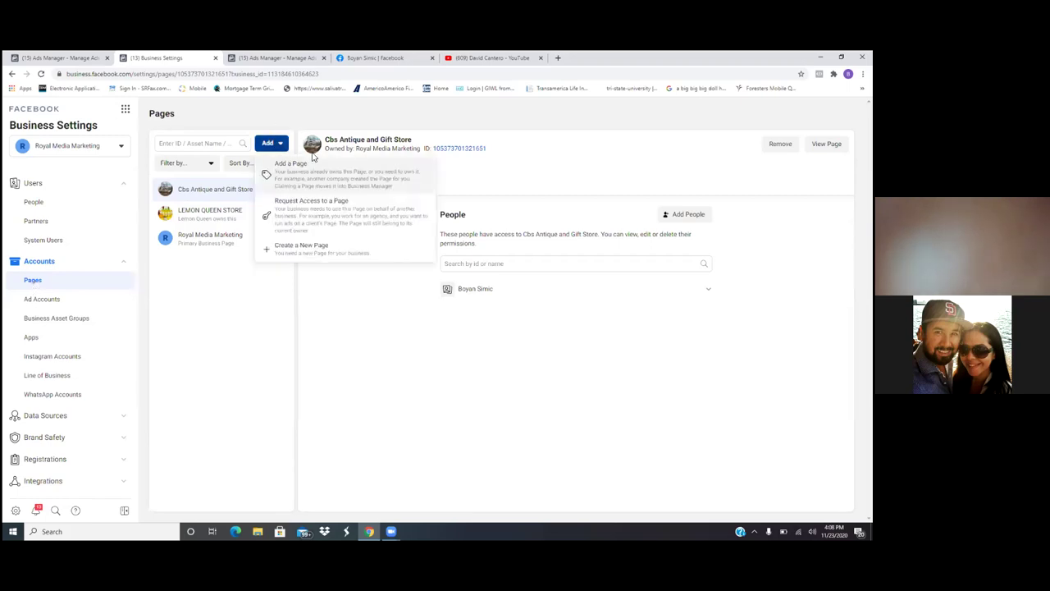
{"action": "left_click", "coordinate": [322, 221]}
{"action": "left_click", "coordinate": [391, 256]}
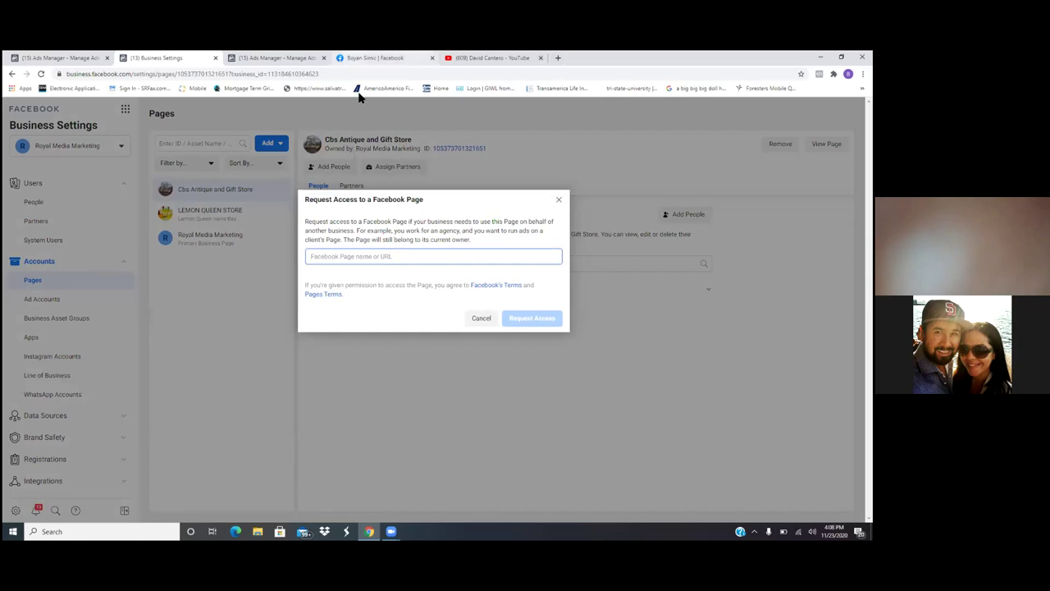
Step: Switch to the open Facebook profile, search for "enspired digital" and open the Enspired Digital public figure page
{"action": "key", "text": "ctrl+4"}
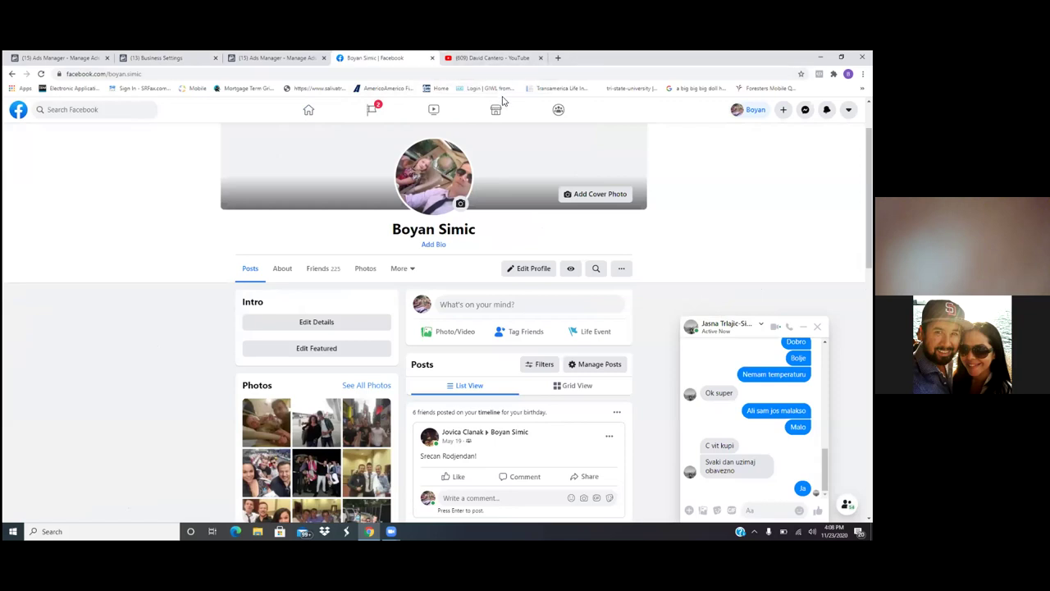
{"action": "scroll", "coordinate": [501, 160], "scroll_direction": "up", "scroll_amount": 1}
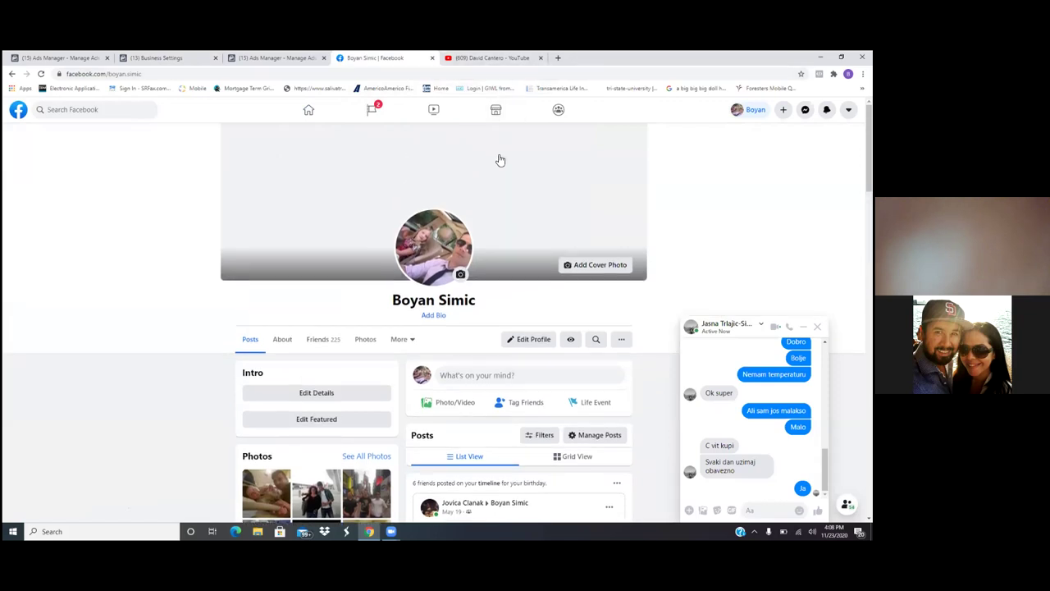
{"action": "left_click", "coordinate": [128, 113]}
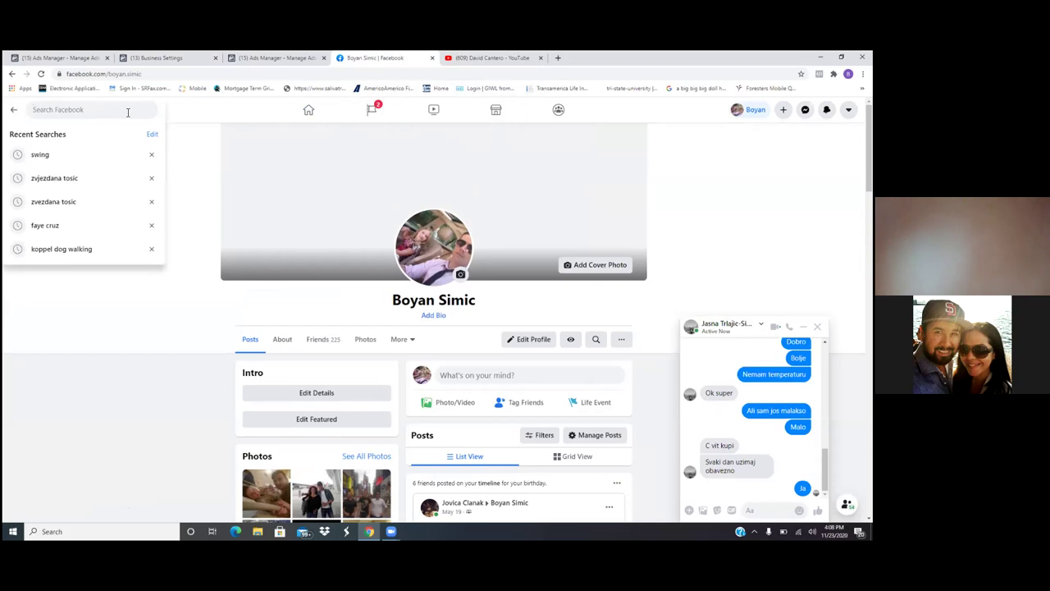
{"action": "type", "text": "ins"}
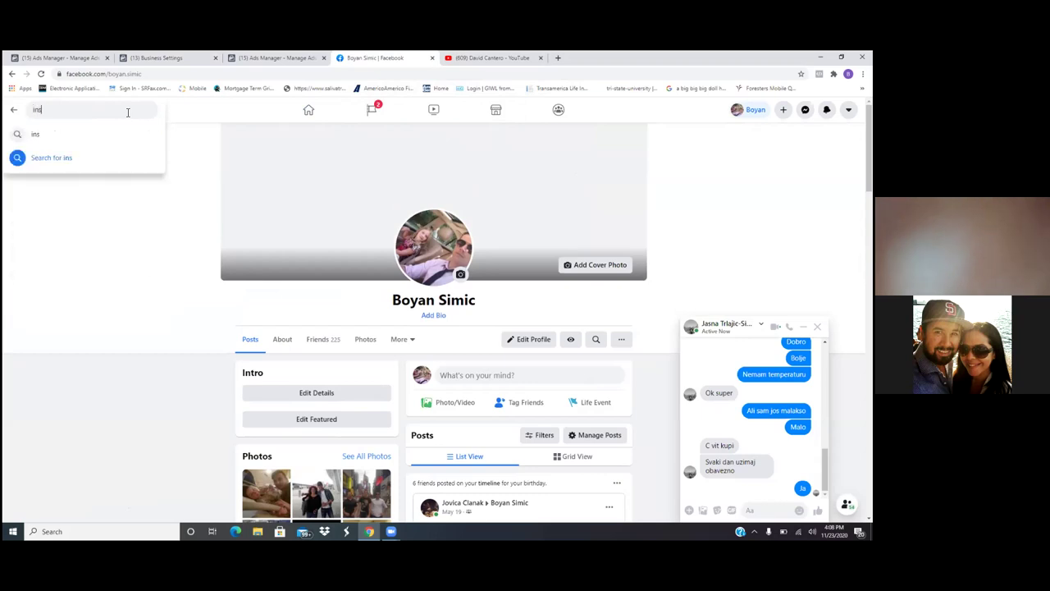
{"action": "type", "text": "pireds"}
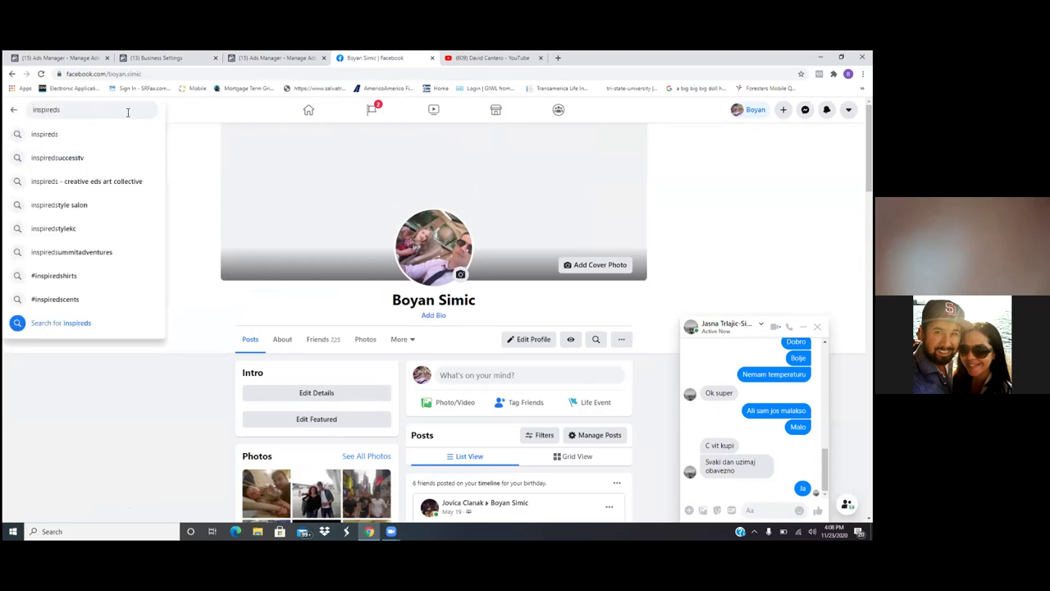
{"action": "key", "text": "BackSpace"}
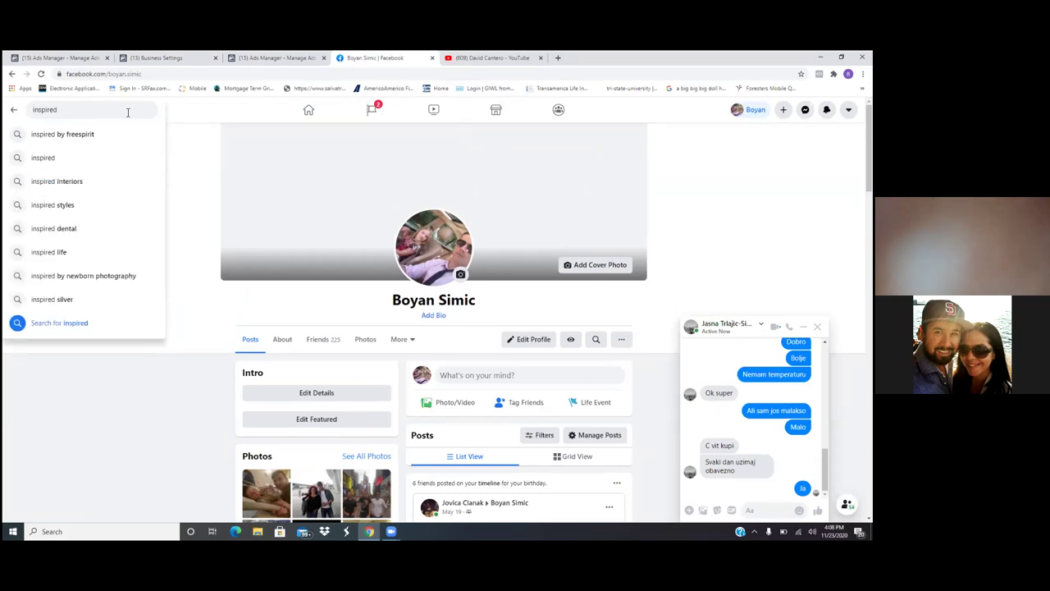
{"action": "left_click", "coordinate": [35, 110]}
{"action": "key", "text": "Delete"}
{"action": "type", "text": "ed"}
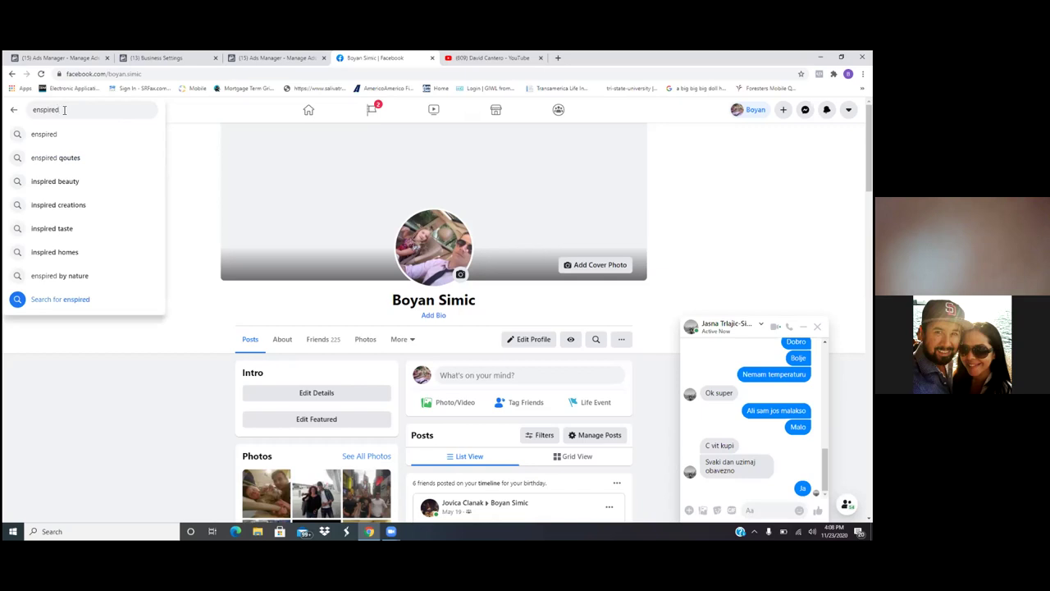
{"action": "type", "text": " digital"}
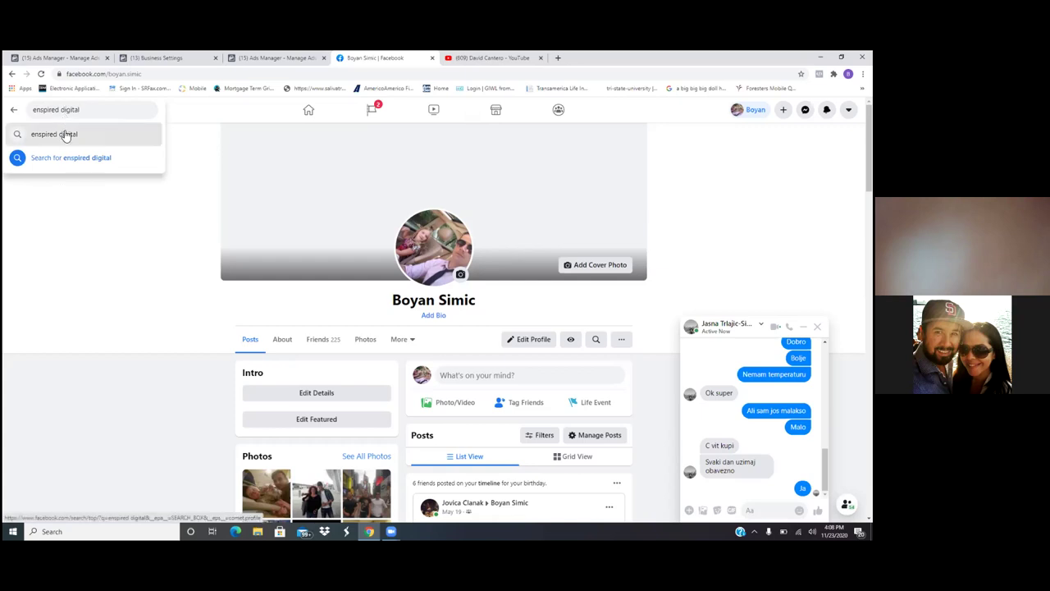
{"action": "left_click", "coordinate": [65, 134]}
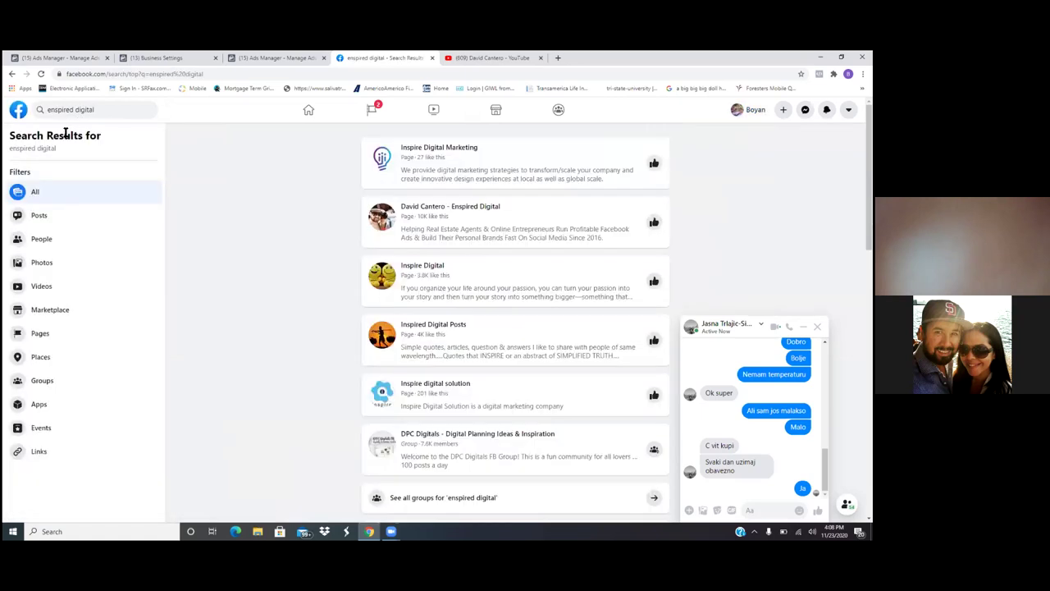
{"action": "left_click", "coordinate": [461, 209]}
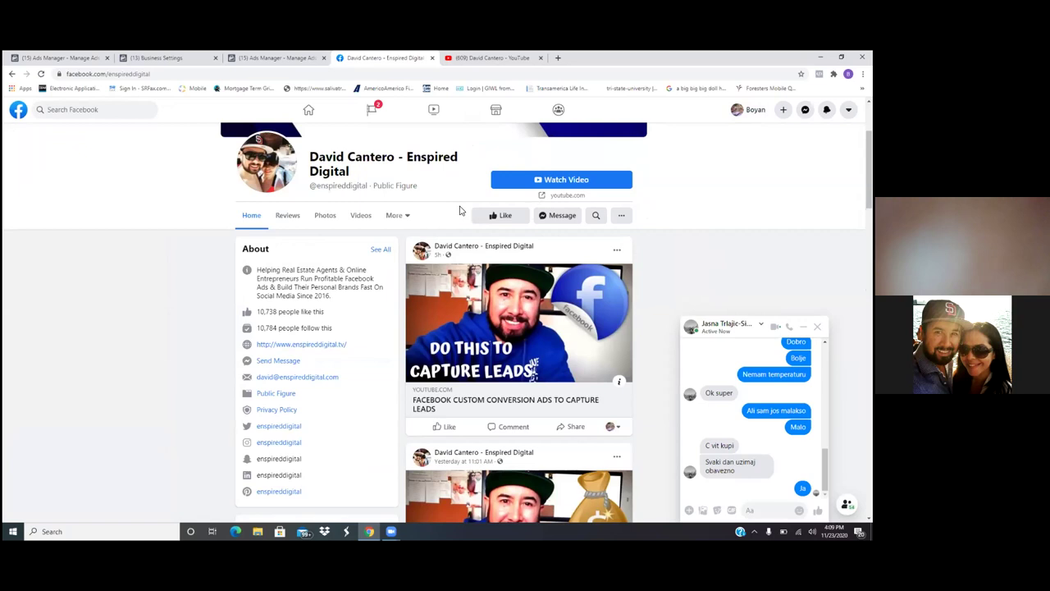
{"action": "scroll", "coordinate": [459, 210], "scroll_direction": "up", "scroll_amount": 2}
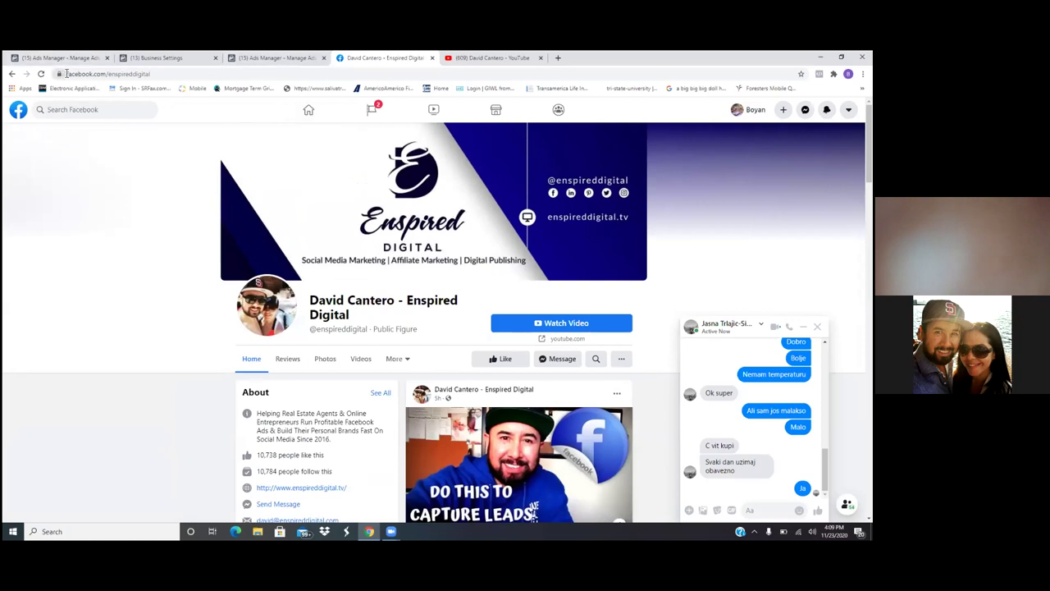
{"action": "left_click_drag", "start_coordinate": [68, 73], "coordinate": [152, 72]}
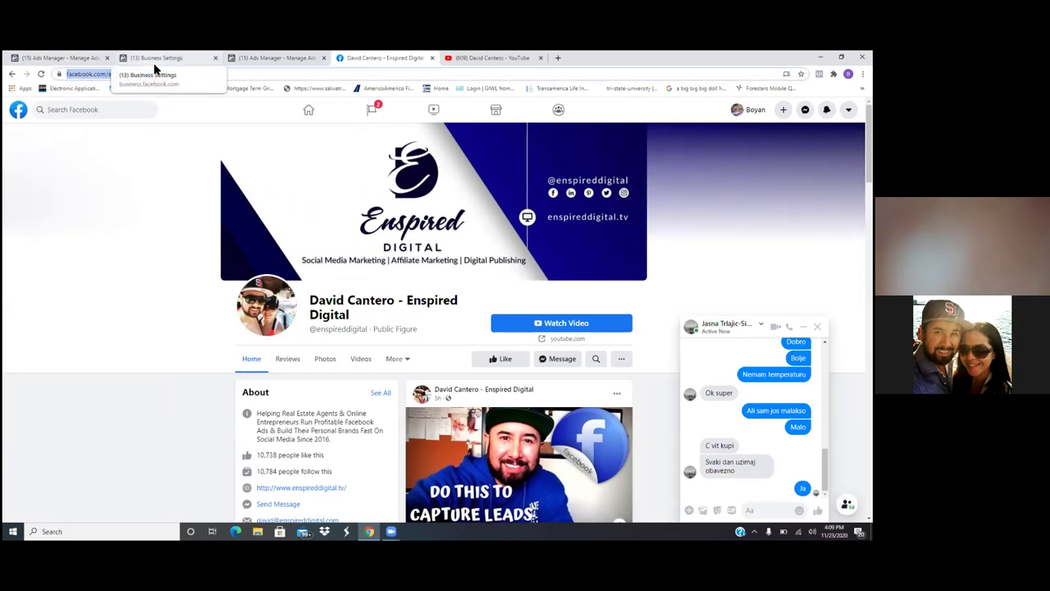
{"action": "left_click", "coordinate": [261, 76]}
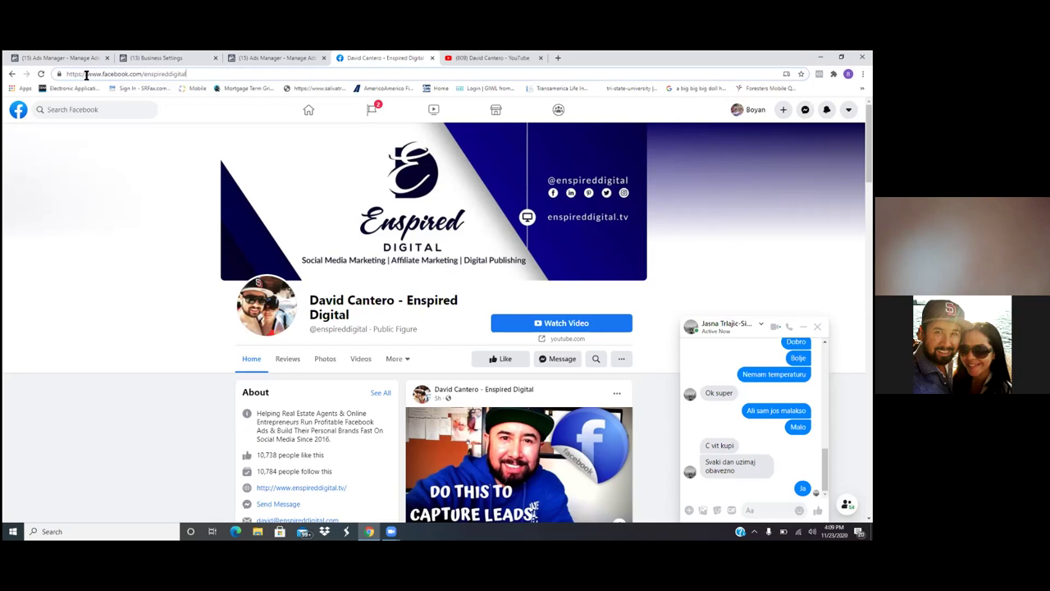
{"action": "left_click_drag", "start_coordinate": [67, 75], "coordinate": [200, 76]}
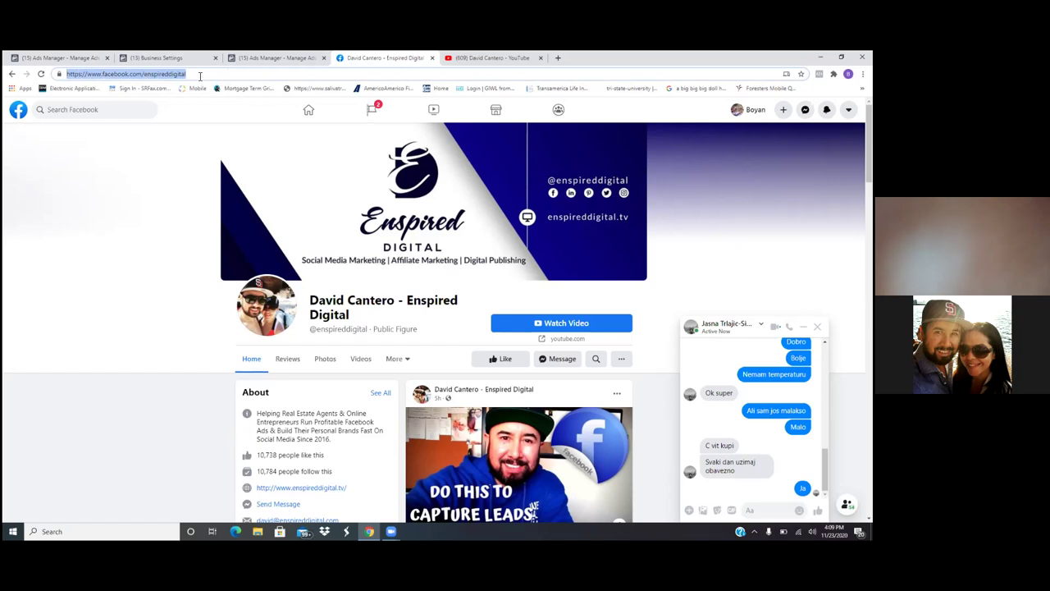
{"action": "right_click", "coordinate": [199, 76]}
{"action": "left_click", "coordinate": [224, 141]}
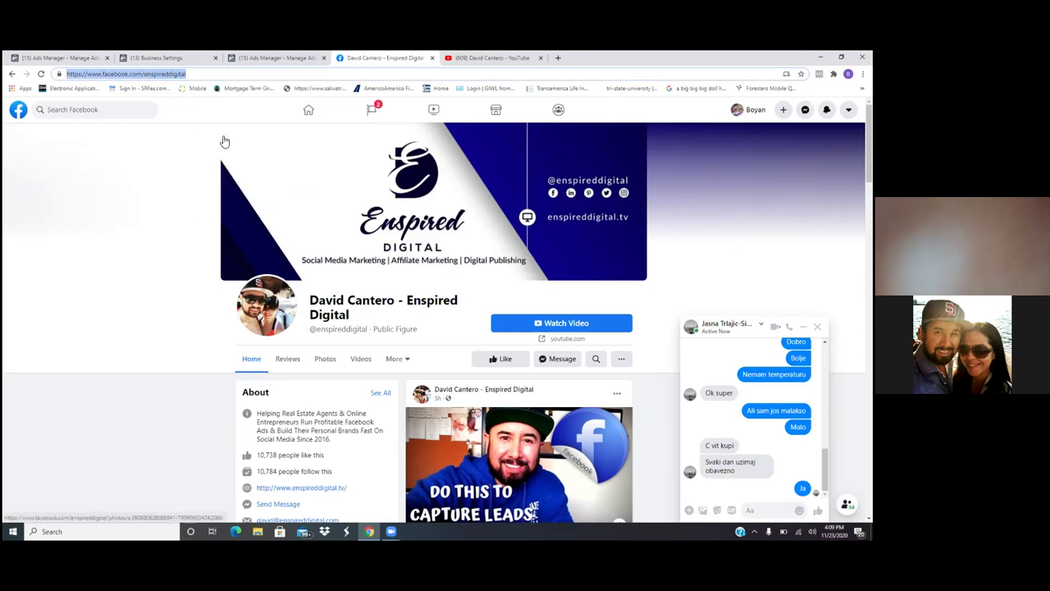
Step: Close both open Ads Manager pages and return to the page access request in Business Settings
{"action": "left_click", "coordinate": [516, 70]}
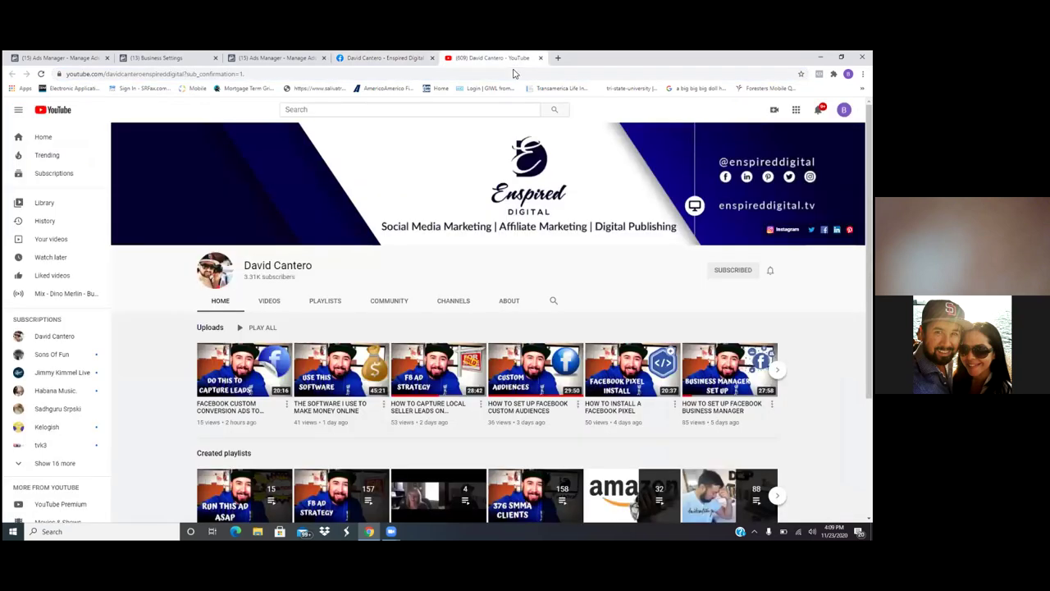
{"action": "key", "text": "ctrl+shift+Tab"}
{"action": "key", "text": "ctrl+shift+Tab"}
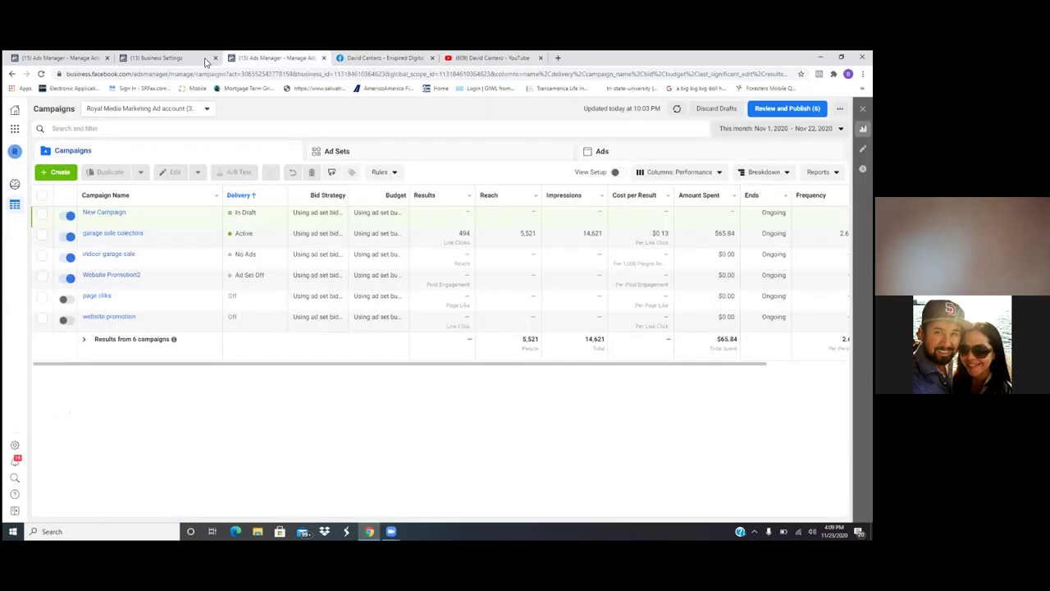
{"action": "left_click", "coordinate": [74, 56]}
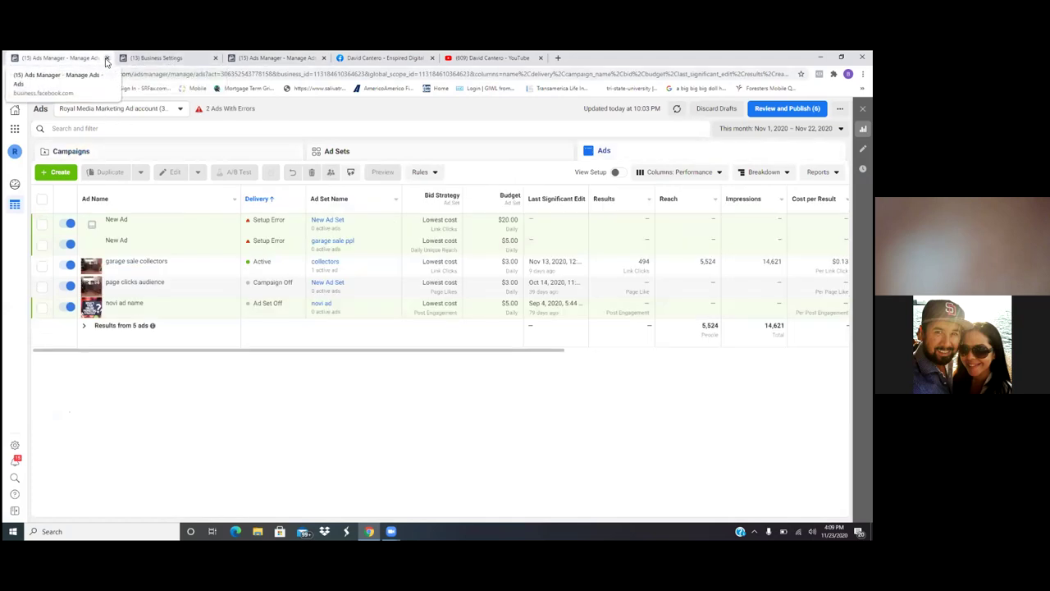
{"action": "left_click", "coordinate": [105, 60]}
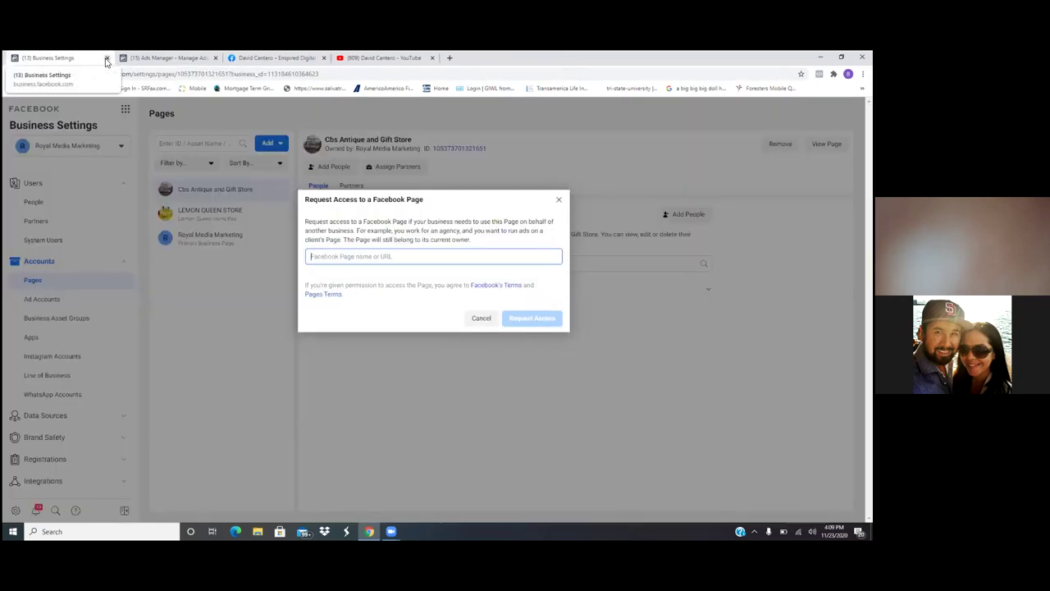
{"action": "left_click", "coordinate": [164, 58]}
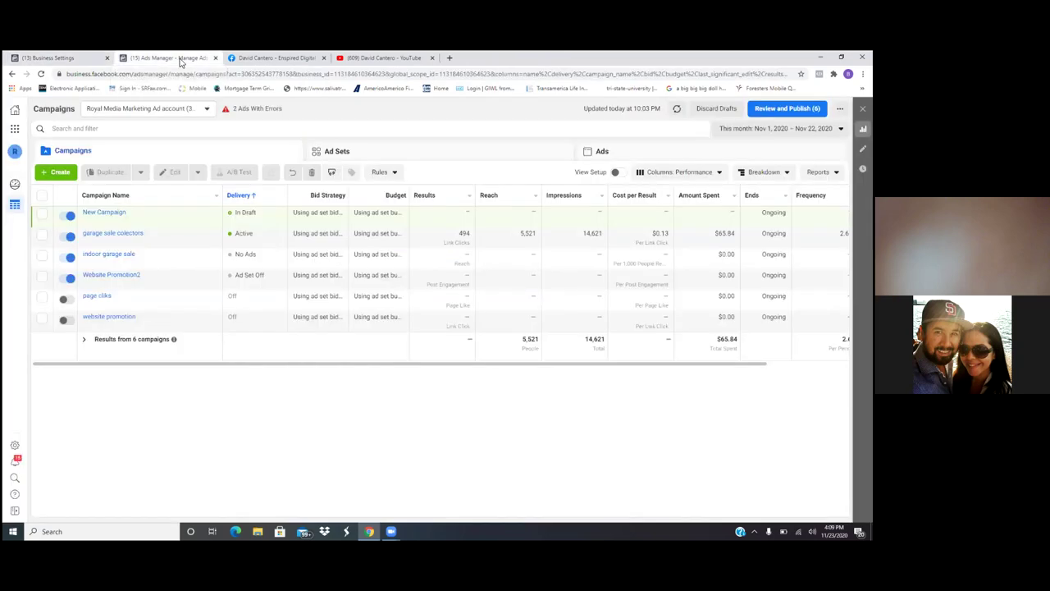
{"action": "left_click", "coordinate": [220, 59]}
{"action": "left_click", "coordinate": [216, 58]}
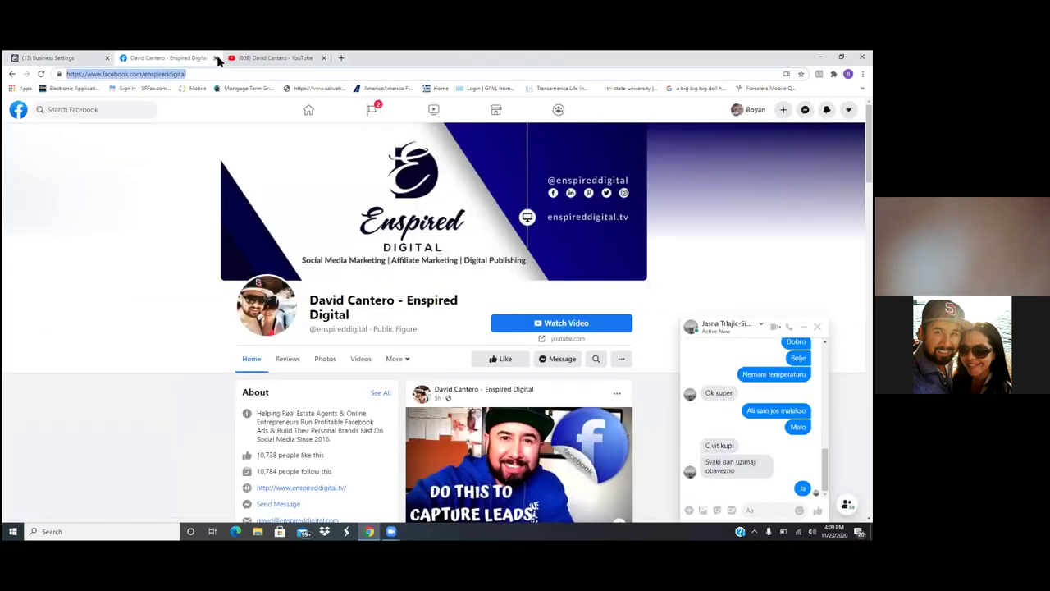
{"action": "left_click", "coordinate": [60, 59]}
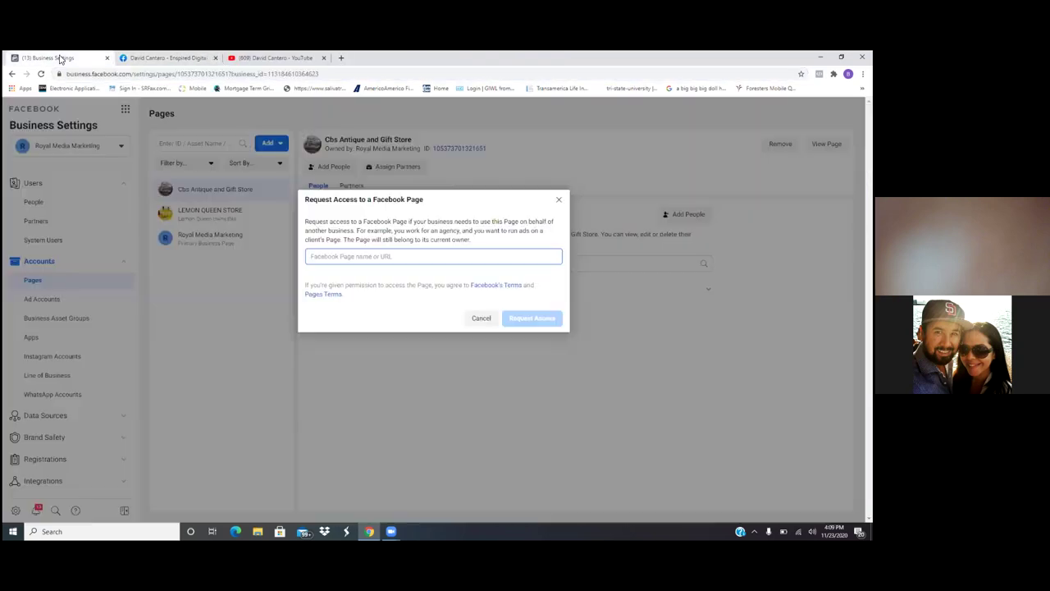
Step: Paste the copied page address into the access request and pick the matching Enspired Digital page
{"action": "right_click", "coordinate": [370, 258]}
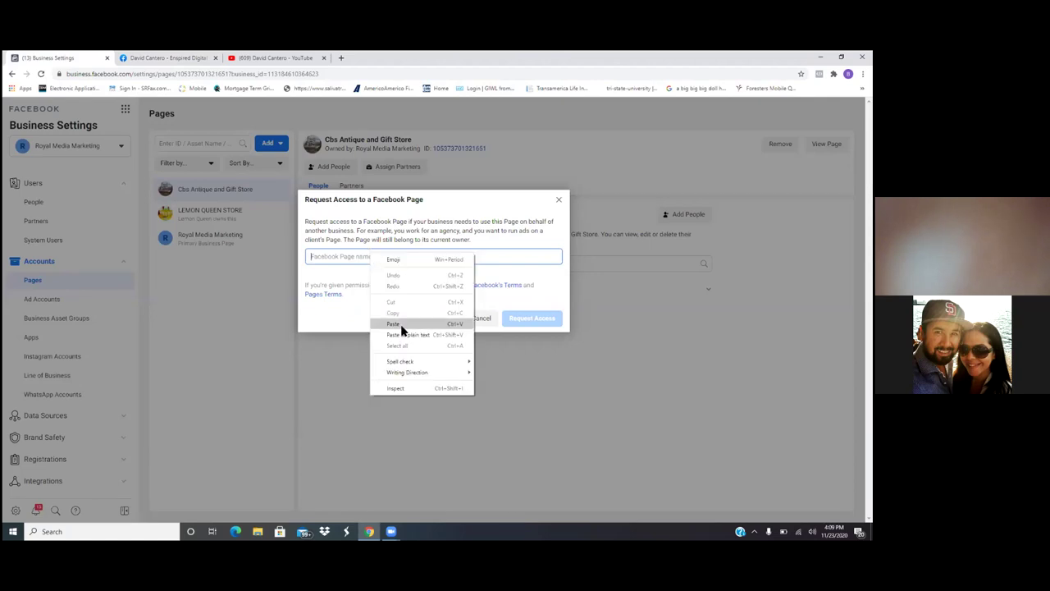
{"action": "left_click", "coordinate": [393, 324]}
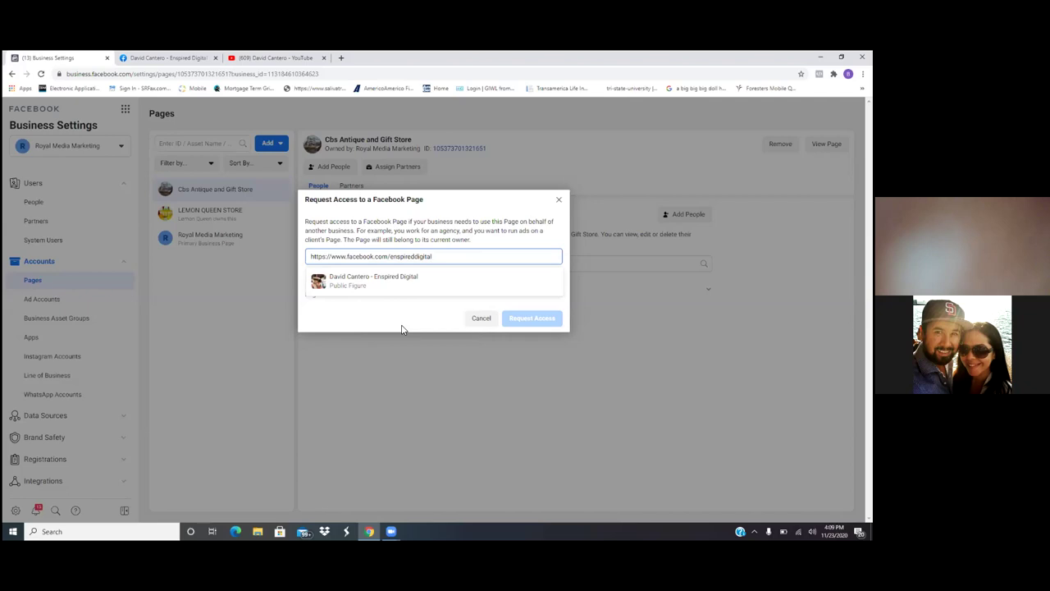
{"action": "left_click", "coordinate": [404, 284]}
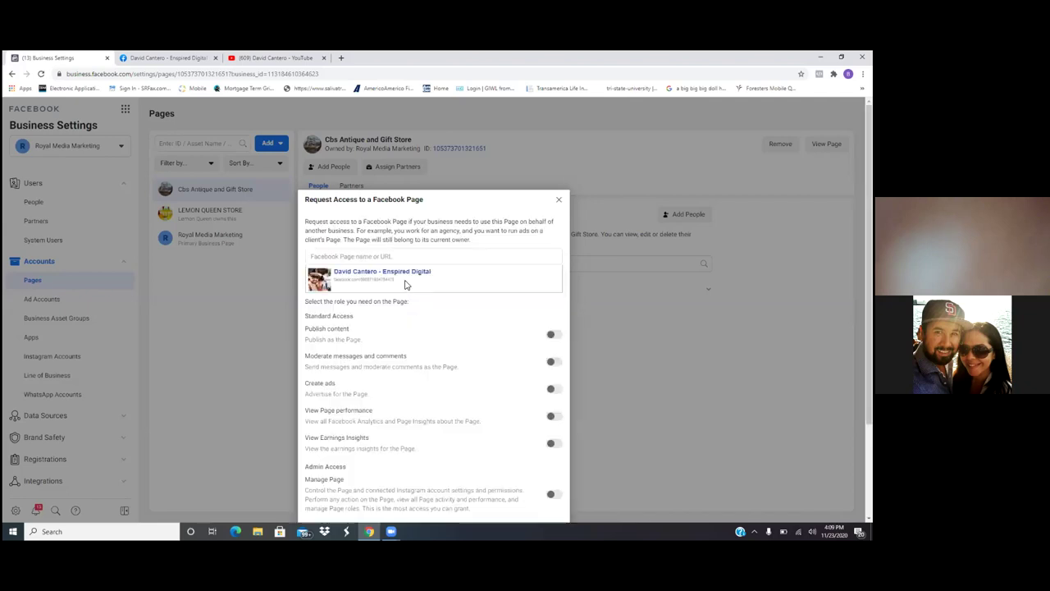
Step: Enable the Create ads role, submit the access request for the Enspired Digital page and dismiss the confirmation
{"action": "scroll", "coordinate": [404, 285], "scroll_direction": "down", "scroll_amount": 3}
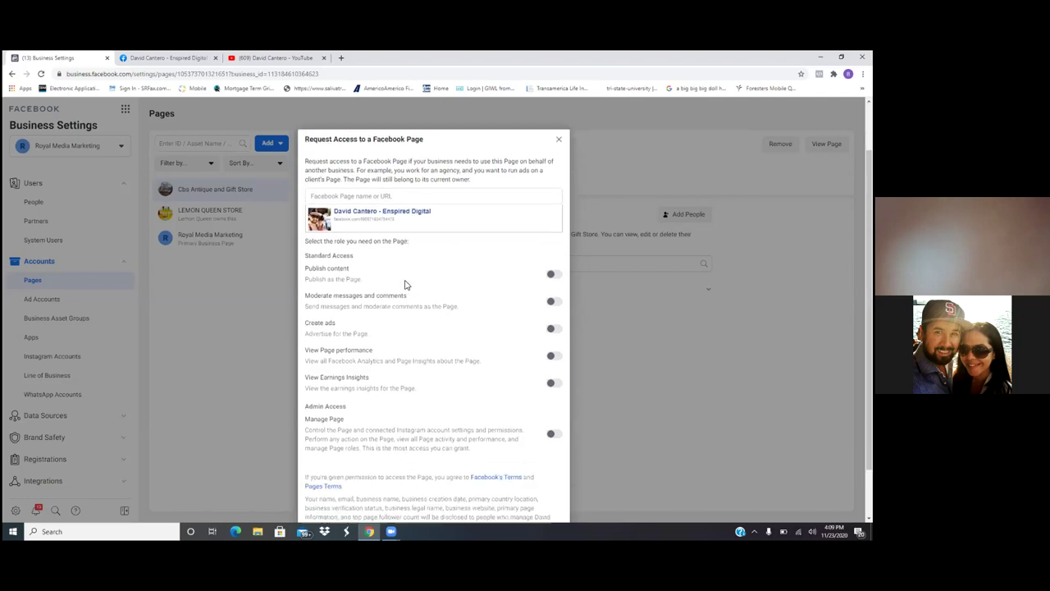
{"action": "scroll", "coordinate": [405, 285], "scroll_direction": "down", "scroll_amount": 1}
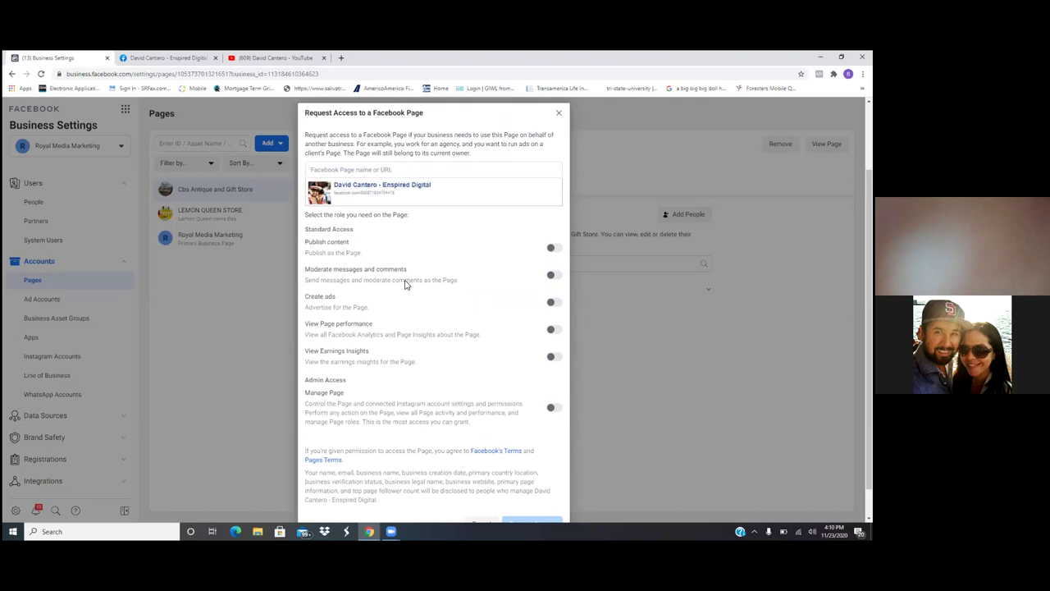
{"action": "scroll", "coordinate": [404, 283], "scroll_direction": "down", "scroll_amount": 2}
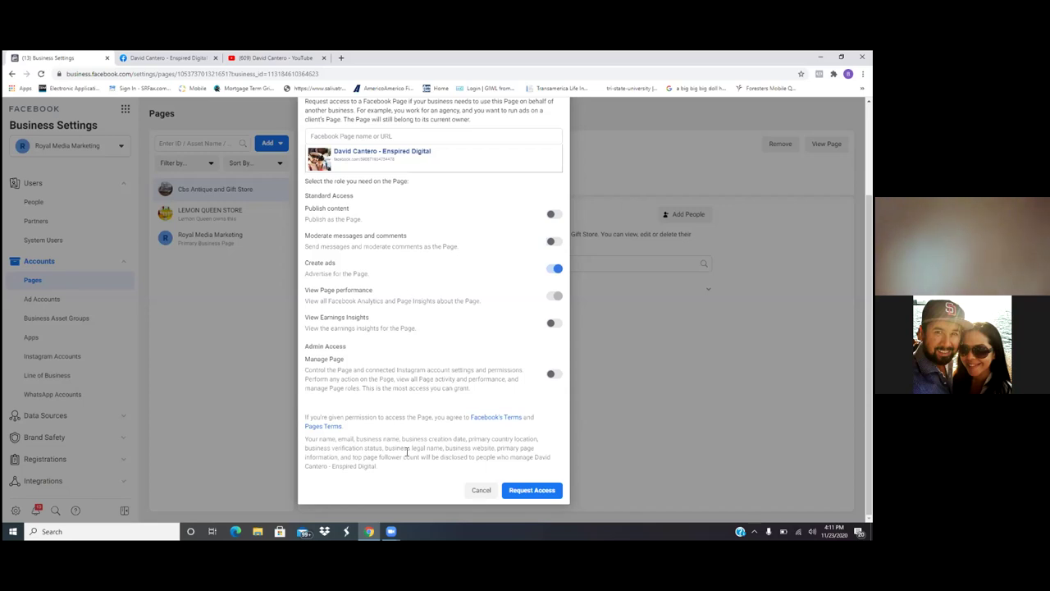
{"action": "left_click", "coordinate": [550, 492]}
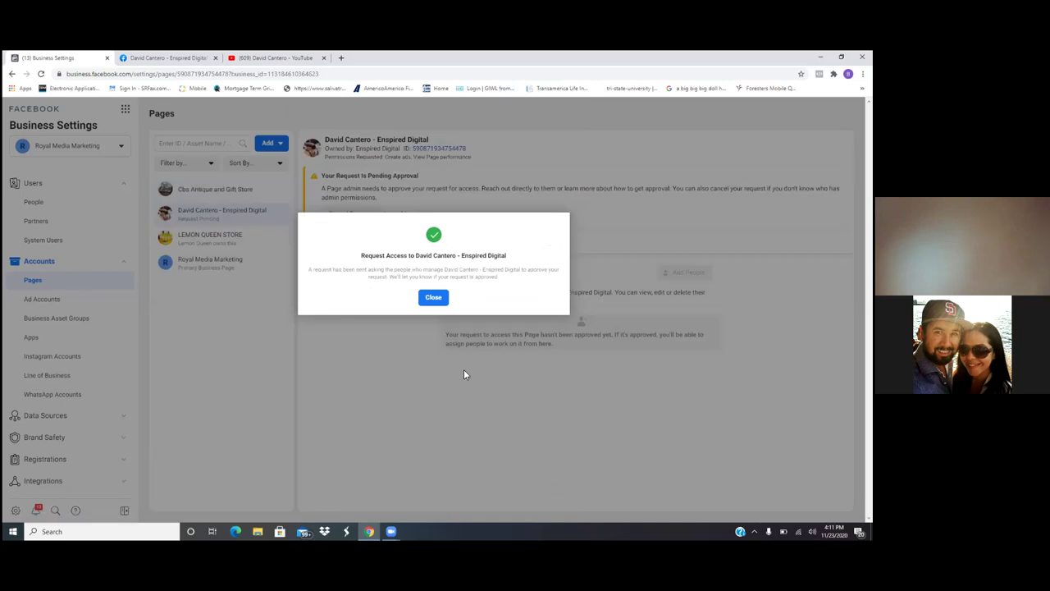
{"action": "left_click", "coordinate": [433, 299]}
{"action": "left_click", "coordinate": [432, 298]}
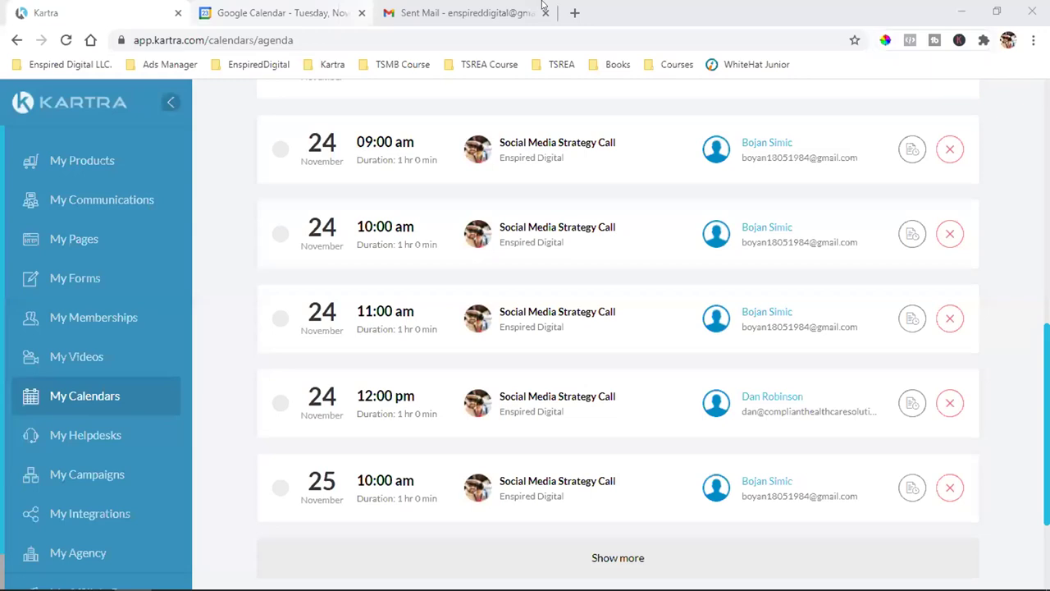
Step: As the page admin, open the Enspired Digital Facebook page in a new tab and go to its page settings
{"action": "key", "text": "ctrl+t"}
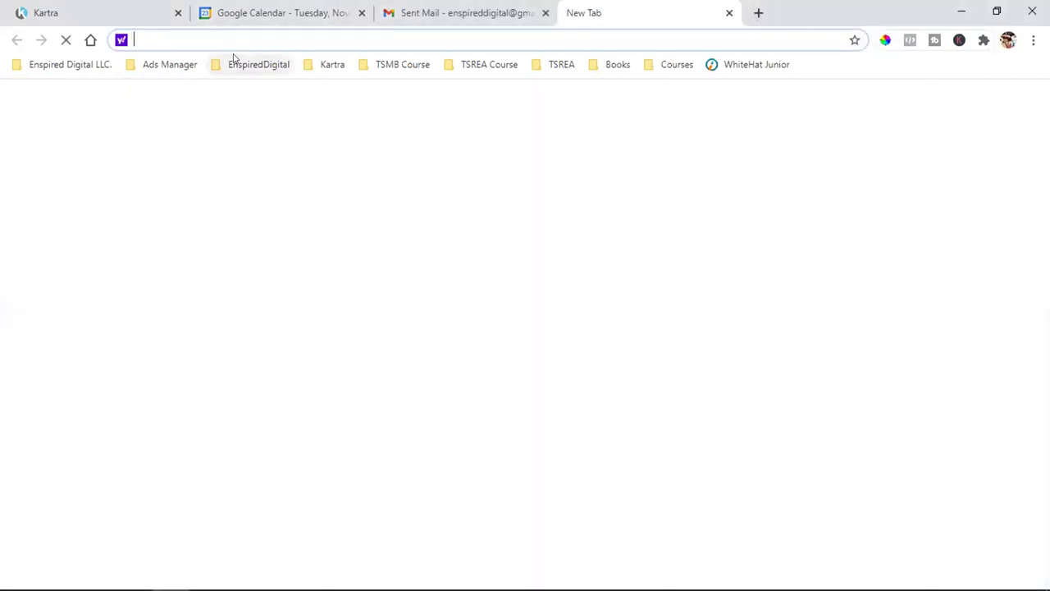
{"action": "left_click", "coordinate": [234, 63]}
{"action": "left_click", "coordinate": [274, 124]}
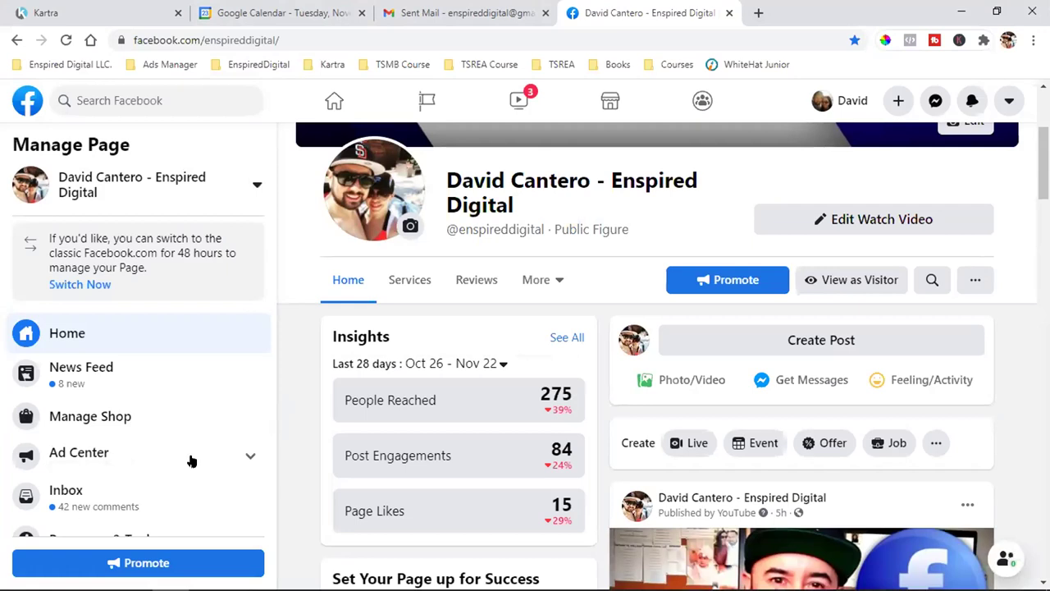
{"action": "scroll", "coordinate": [144, 459], "scroll_direction": "down", "scroll_amount": 2}
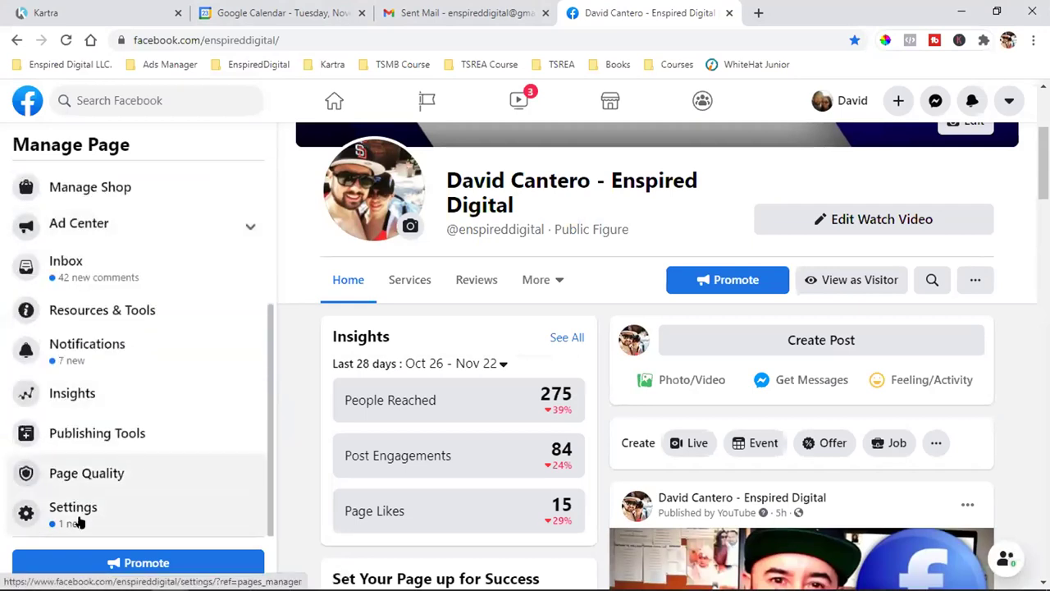
{"action": "left_click", "coordinate": [82, 516]}
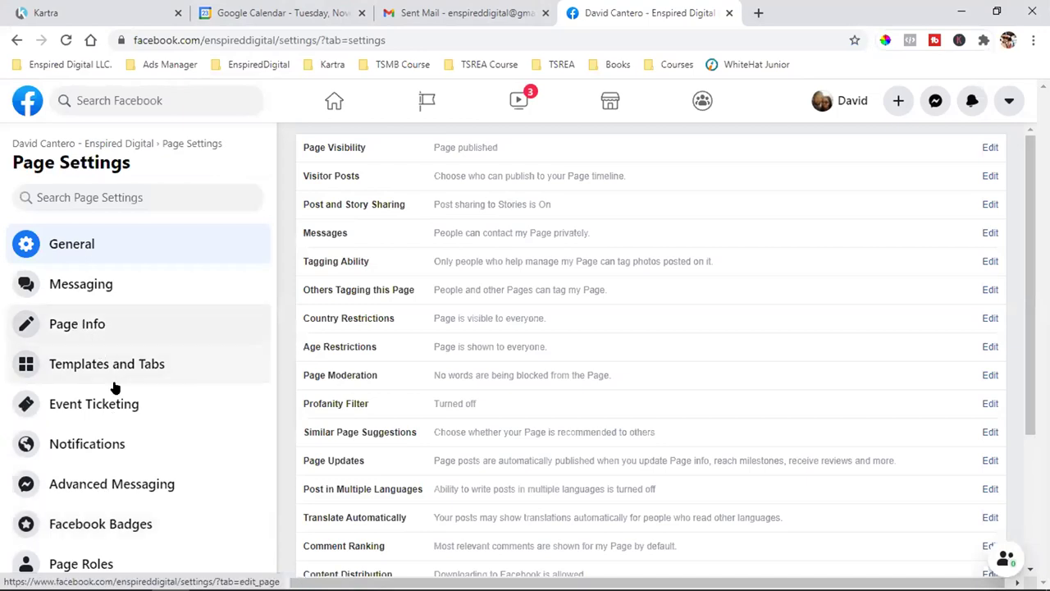
Step: Open the Page Roles settings and find the pending partner request from Royal Media Marketing
{"action": "scroll", "coordinate": [131, 406], "scroll_direction": "down", "scroll_amount": 1}
{"action": "scroll", "coordinate": [138, 415], "scroll_direction": "down", "scroll_amount": 2}
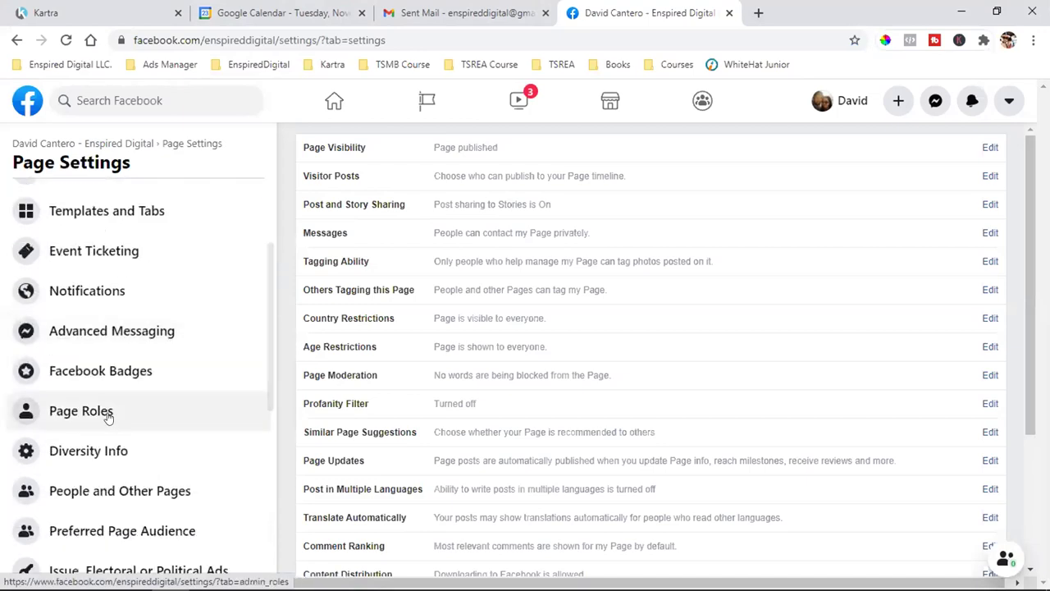
{"action": "left_click", "coordinate": [108, 413]}
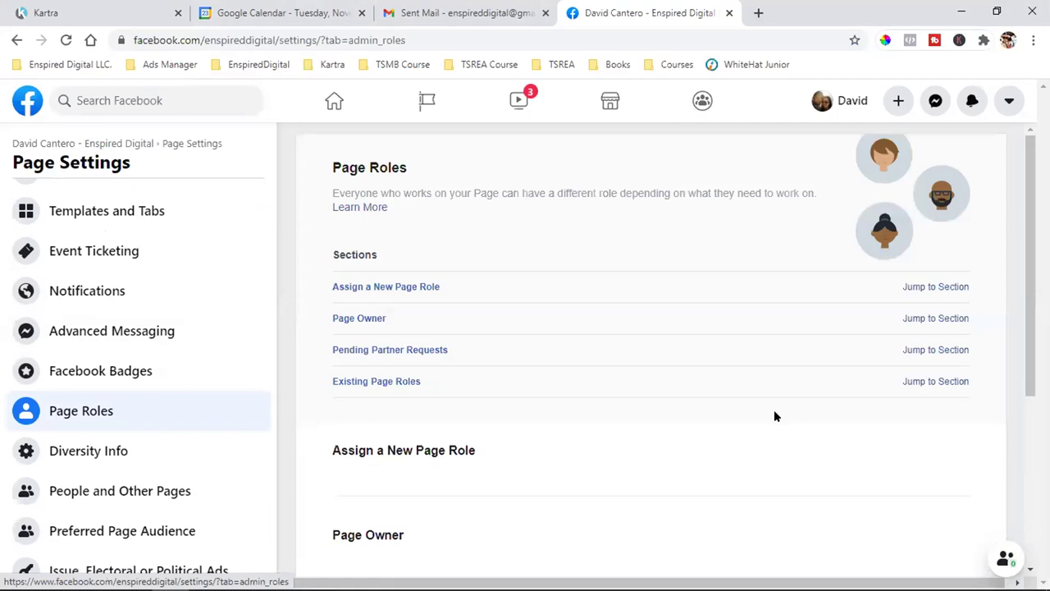
{"action": "scroll", "coordinate": [775, 416], "scroll_direction": "down", "scroll_amount": 2}
{"action": "scroll", "coordinate": [776, 416], "scroll_direction": "down", "scroll_amount": 2}
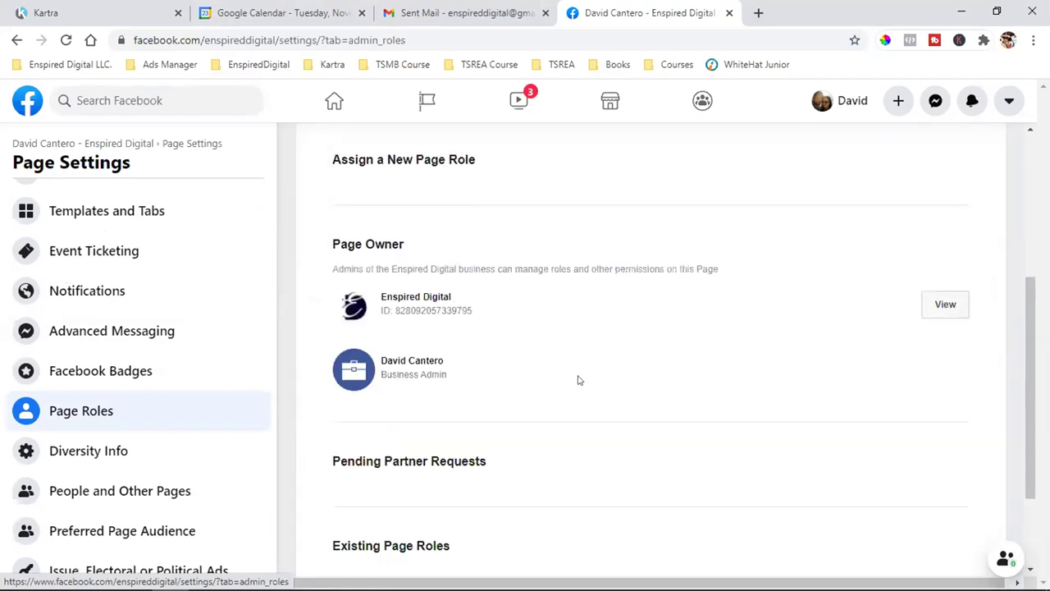
{"action": "scroll", "coordinate": [598, 369], "scroll_direction": "down", "scroll_amount": 1}
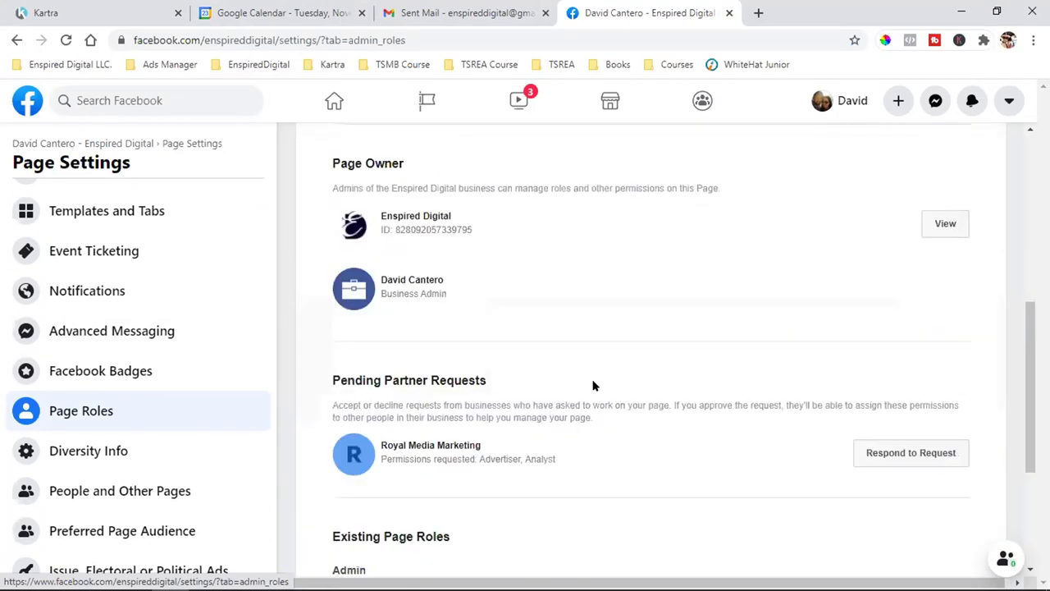
{"action": "scroll", "coordinate": [492, 410], "scroll_direction": "down", "scroll_amount": 1}
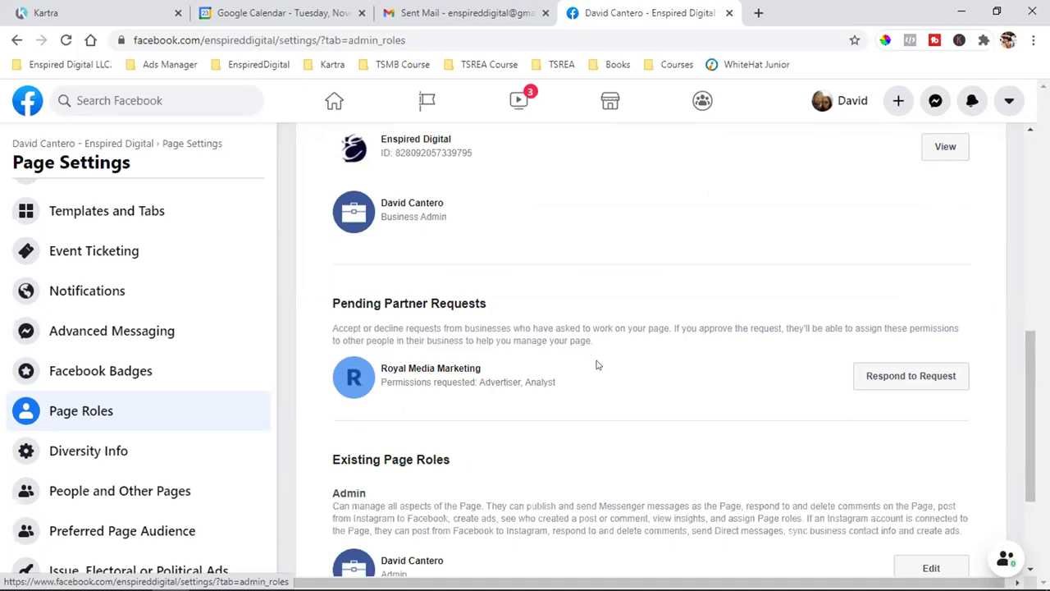
Step: Accept Royal Media Marketing's request for page access and authorize it with the account password
{"action": "left_click", "coordinate": [911, 375]}
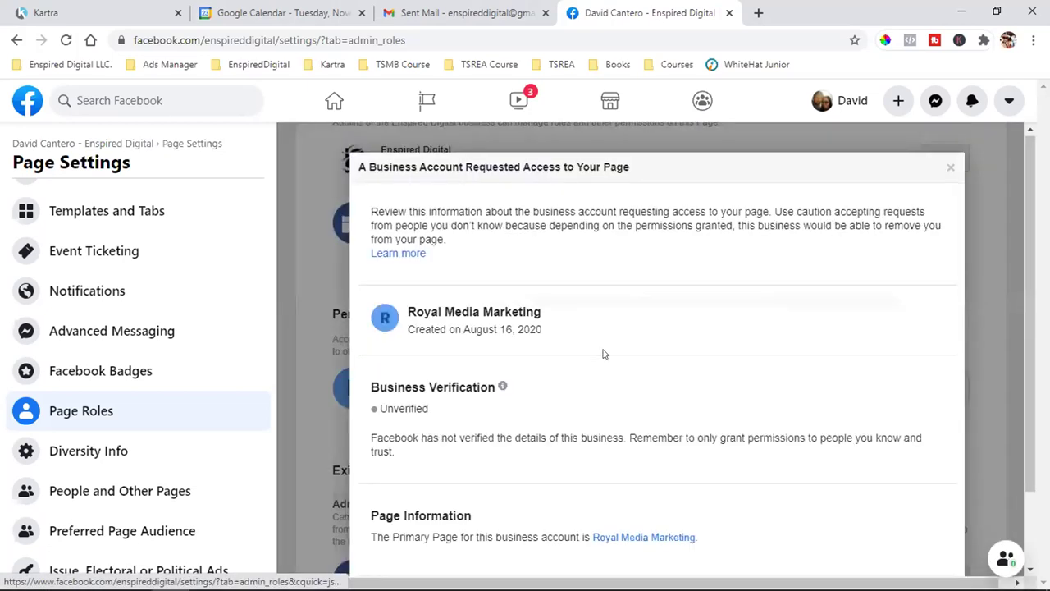
{"action": "scroll", "coordinate": [602, 351], "scroll_direction": "down", "scroll_amount": 3}
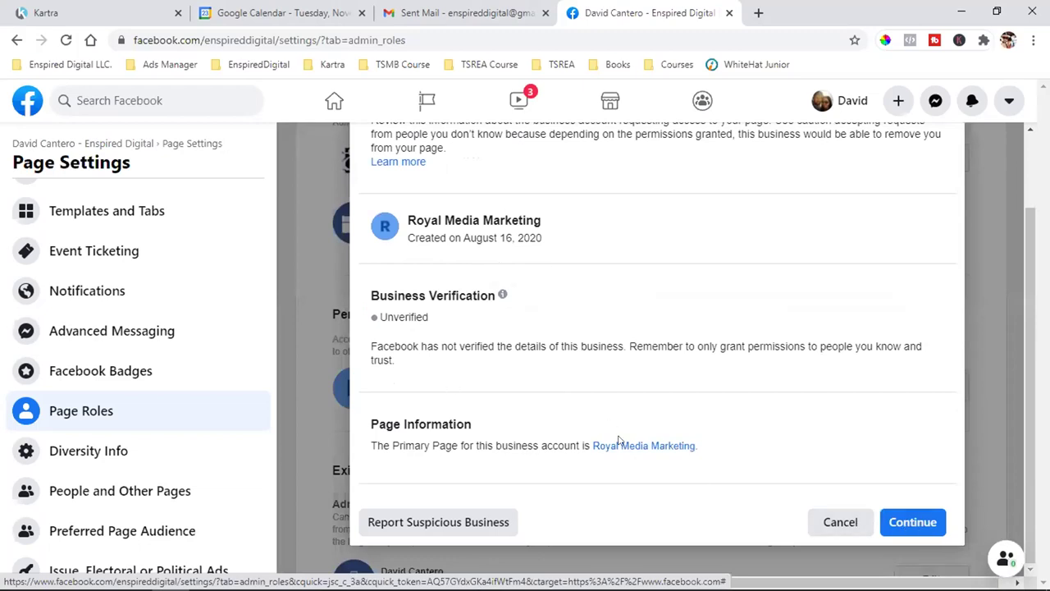
{"action": "left_click", "coordinate": [914, 522]}
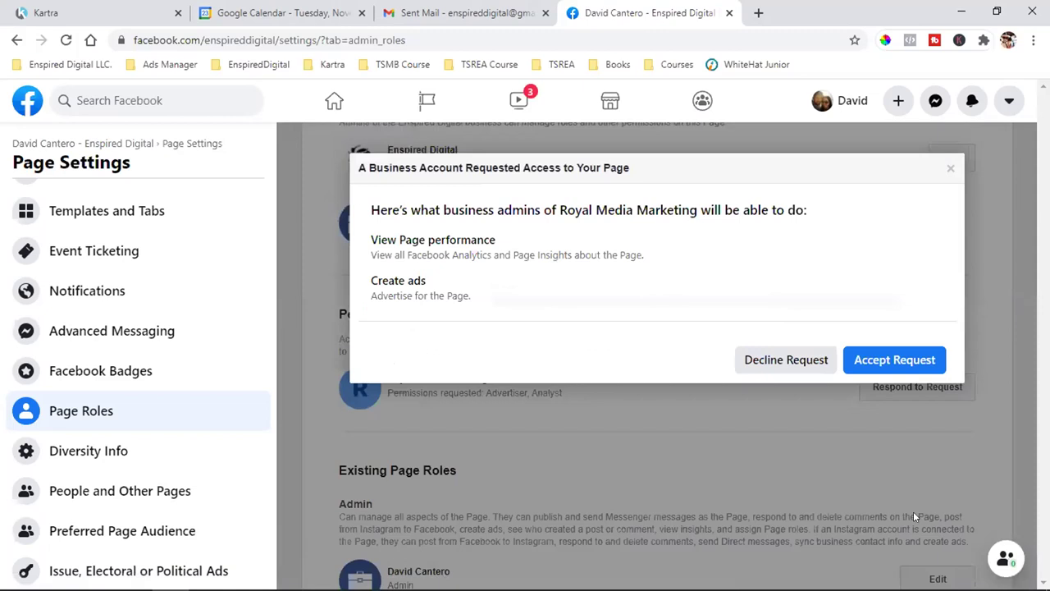
{"action": "left_click", "coordinate": [883, 364]}
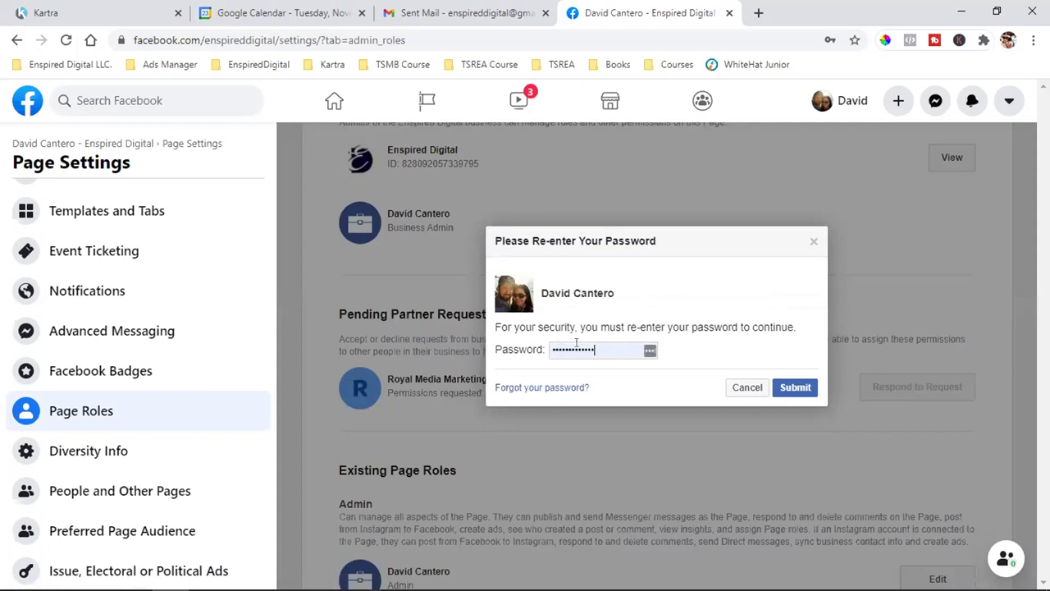
{"action": "left_click", "coordinate": [795, 390]}
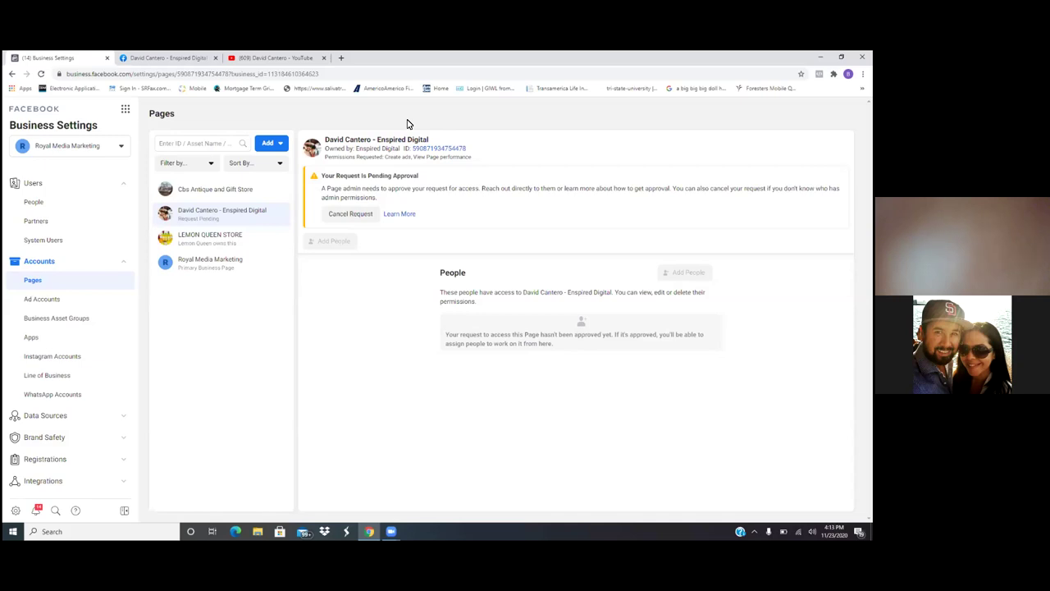
Step: Refresh Royal Media Marketing's Business Settings and assign the team member to the Enspired Digital page with the Create ads permission
{"action": "left_click", "coordinate": [42, 73]}
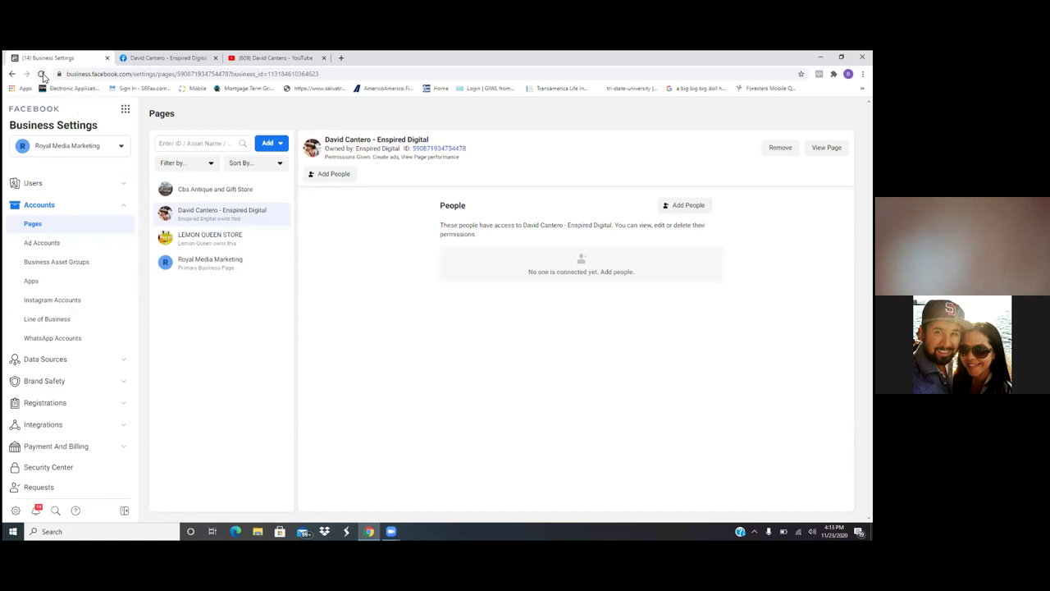
{"action": "left_click", "coordinate": [334, 174]}
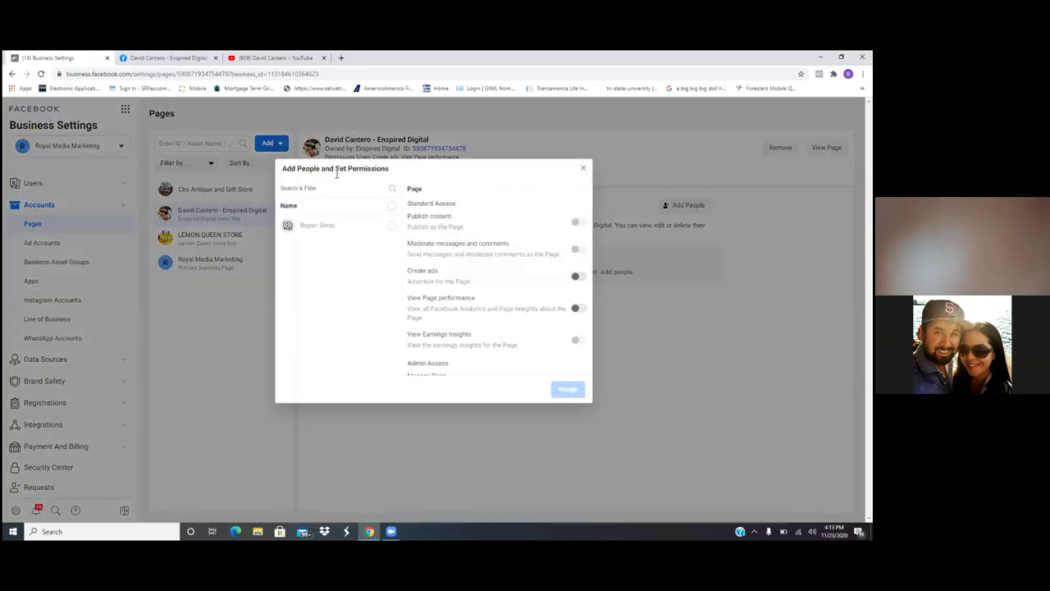
{"action": "left_click", "coordinate": [392, 226]}
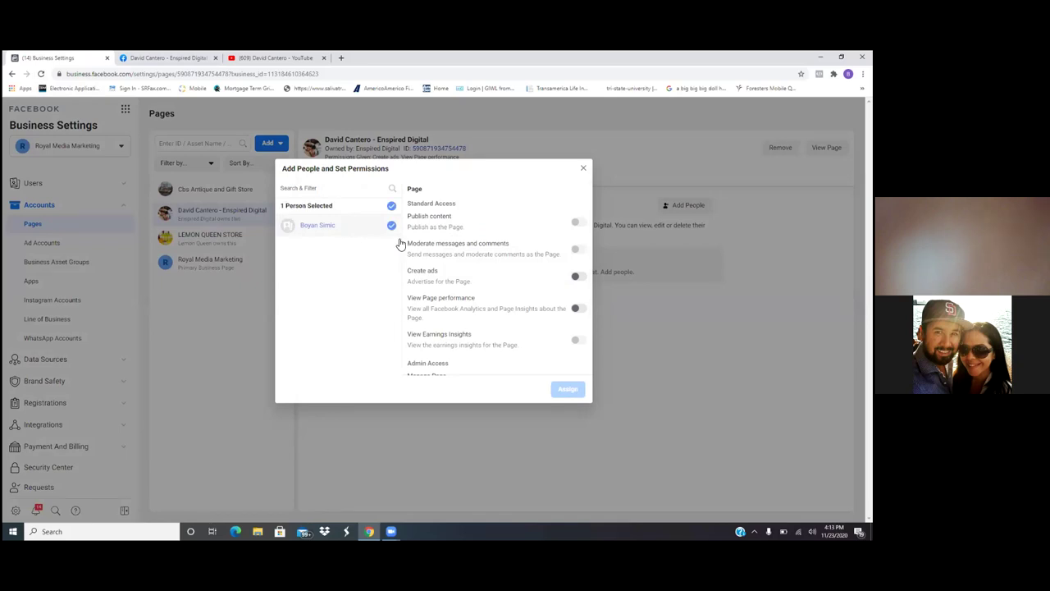
{"action": "left_click", "coordinate": [581, 277]}
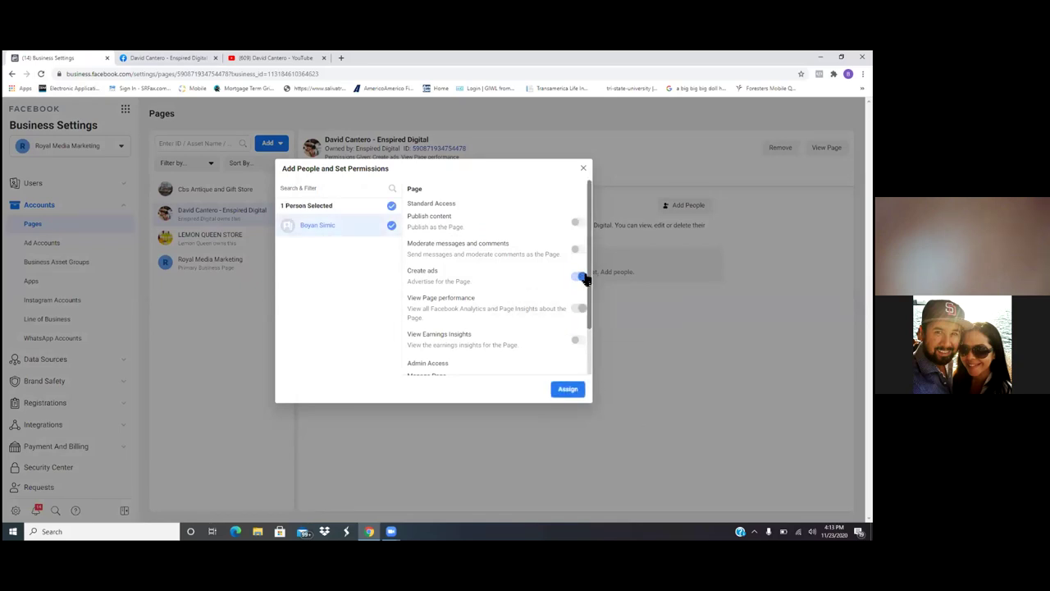
{"action": "left_click", "coordinate": [570, 390]}
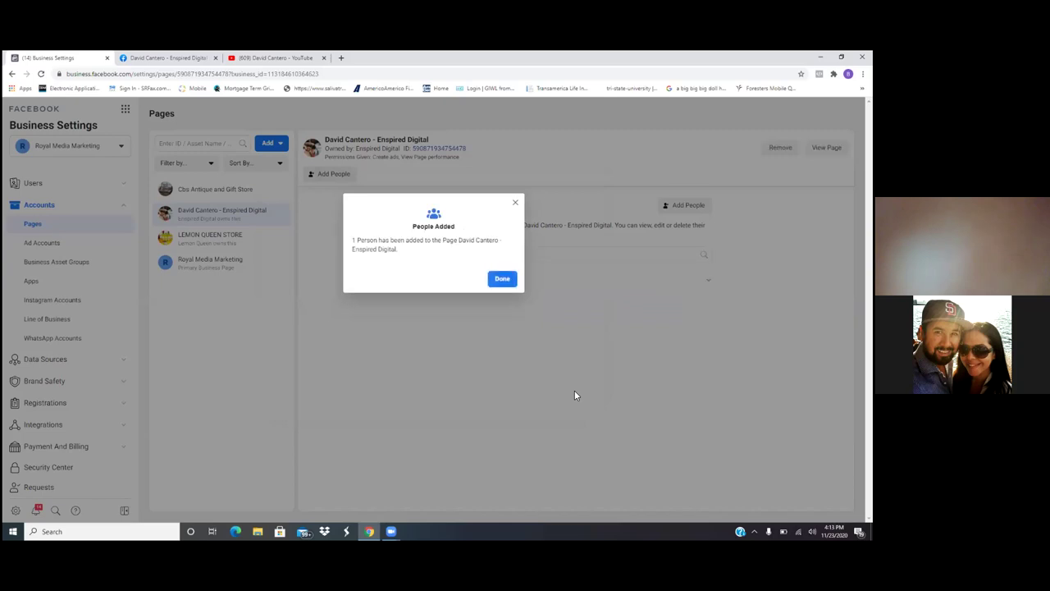
{"action": "left_click", "coordinate": [504, 280]}
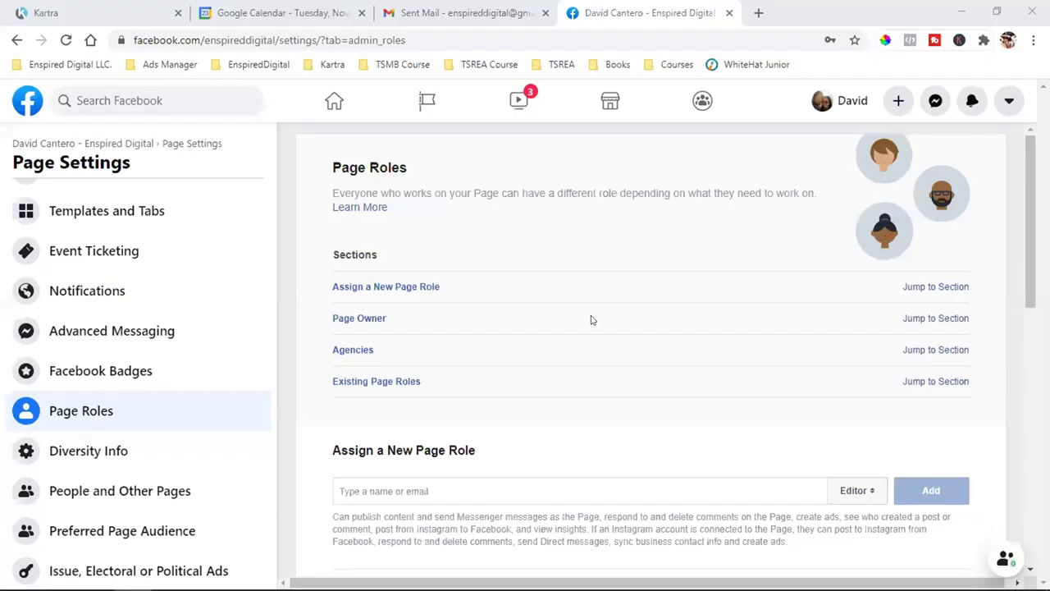
Step: On the admin's side, review the page owner, agencies and existing roles listed in Page Roles
{"action": "scroll", "coordinate": [590, 319], "scroll_direction": "down", "scroll_amount": 4}
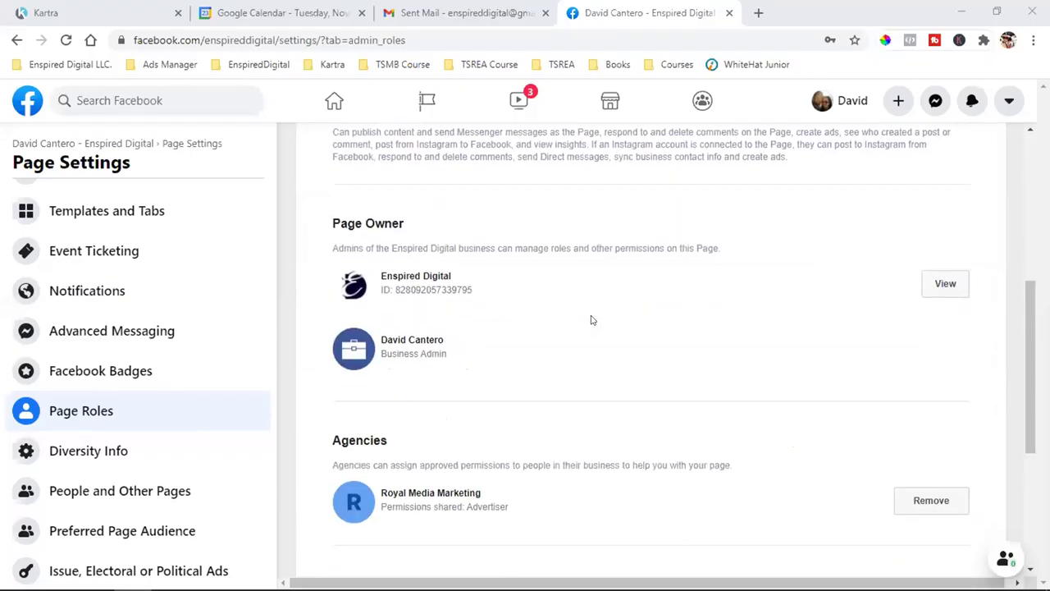
{"action": "scroll", "coordinate": [591, 319], "scroll_direction": "down", "scroll_amount": 1}
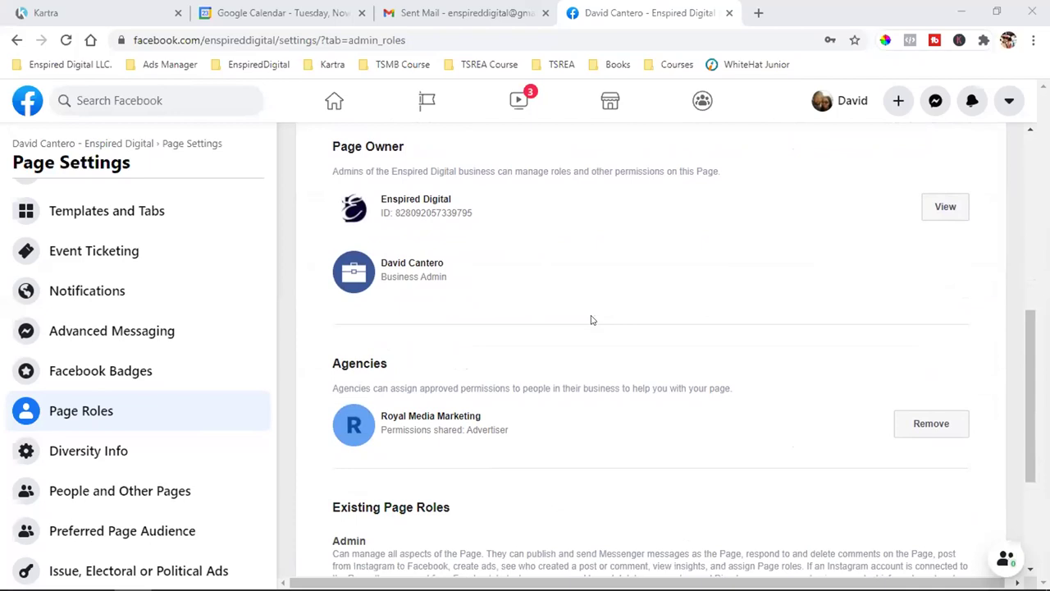
{"action": "scroll", "coordinate": [591, 320], "scroll_direction": "down", "scroll_amount": 3}
{"action": "scroll", "coordinate": [169, 374], "scroll_direction": "down", "scroll_amount": 5}
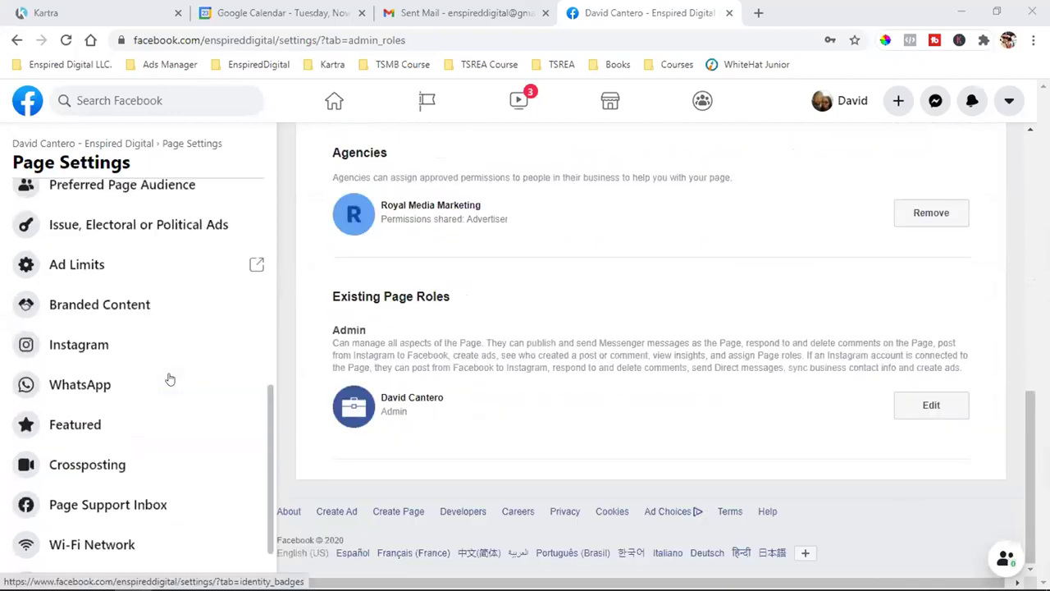
{"action": "scroll", "coordinate": [764, 380], "scroll_direction": "up", "scroll_amount": 5}
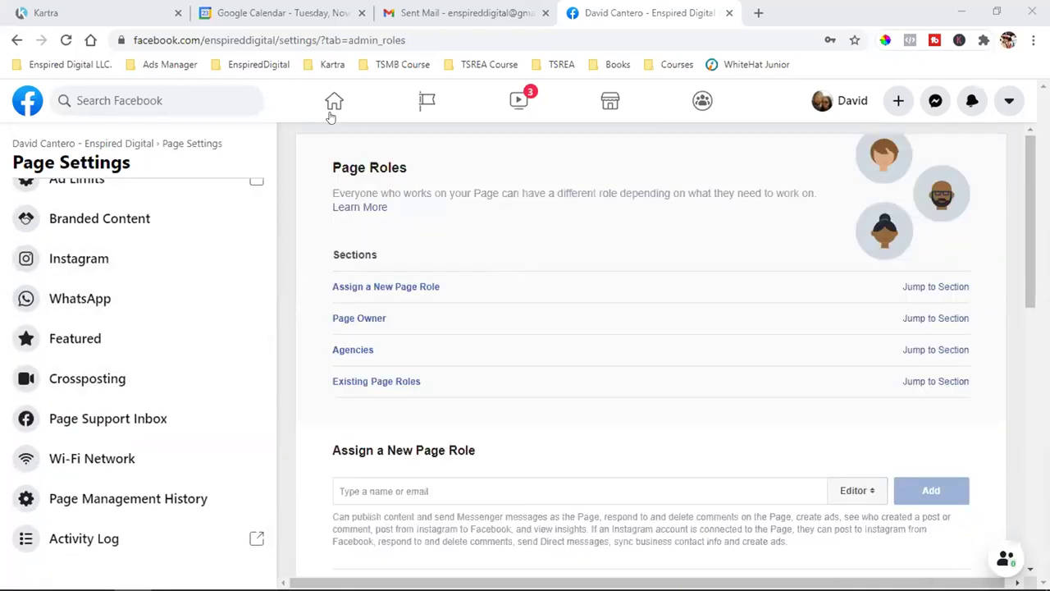
Step: Return to the Facebook home feed and reopen the Enspired Digital page's settings from there
{"action": "left_click", "coordinate": [332, 105]}
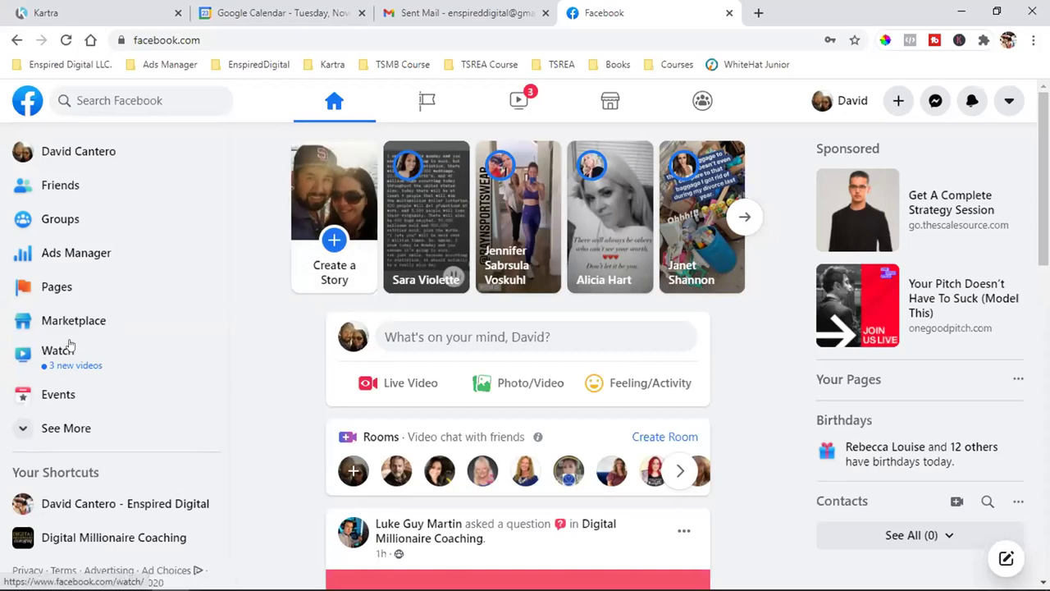
{"action": "left_click", "coordinate": [78, 506]}
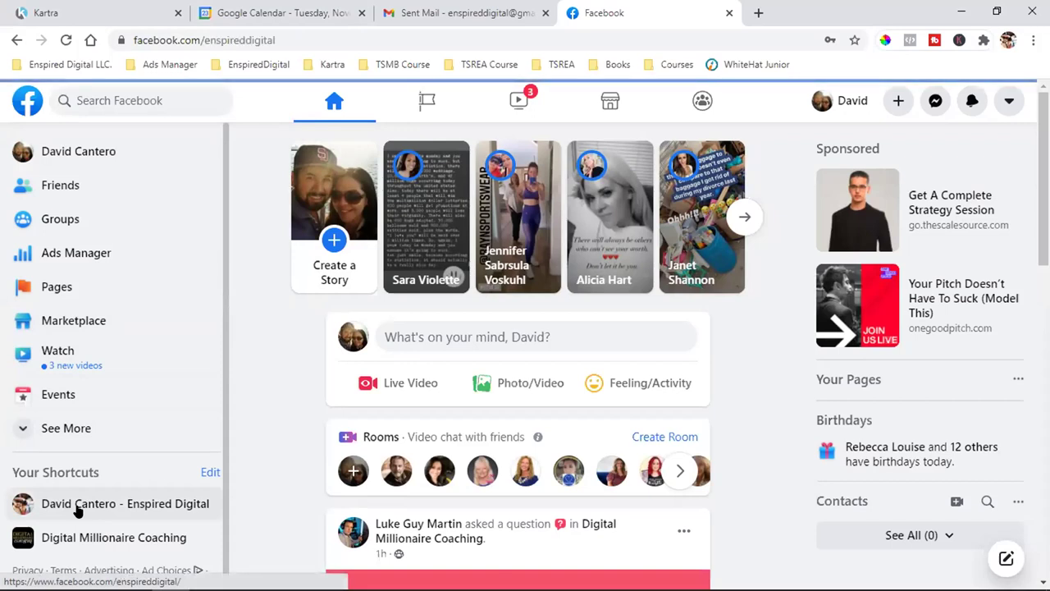
{"action": "scroll", "coordinate": [95, 370], "scroll_direction": "down", "scroll_amount": 3}
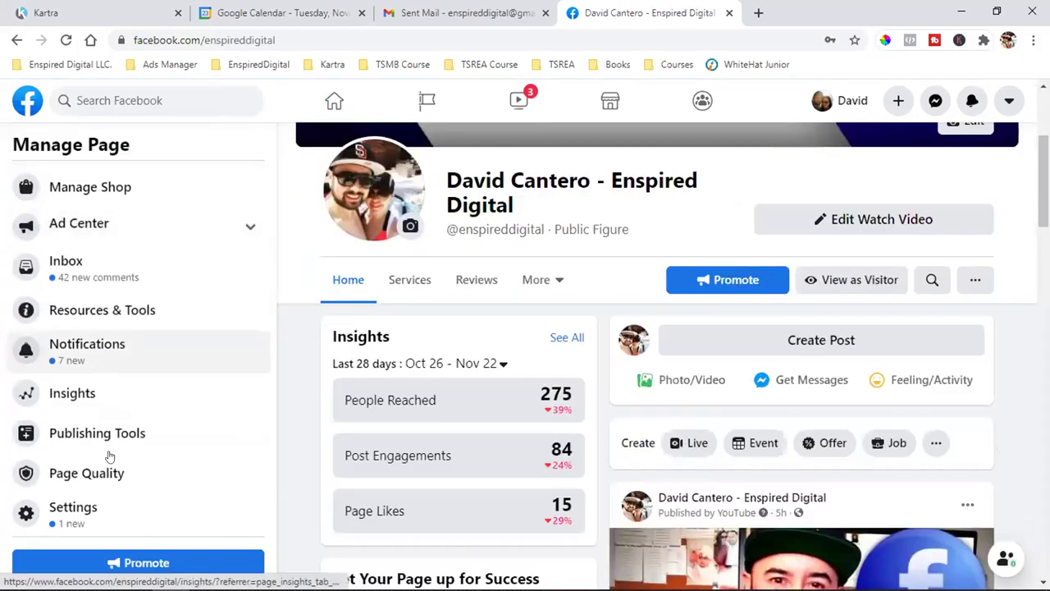
{"action": "left_click", "coordinate": [70, 508]}
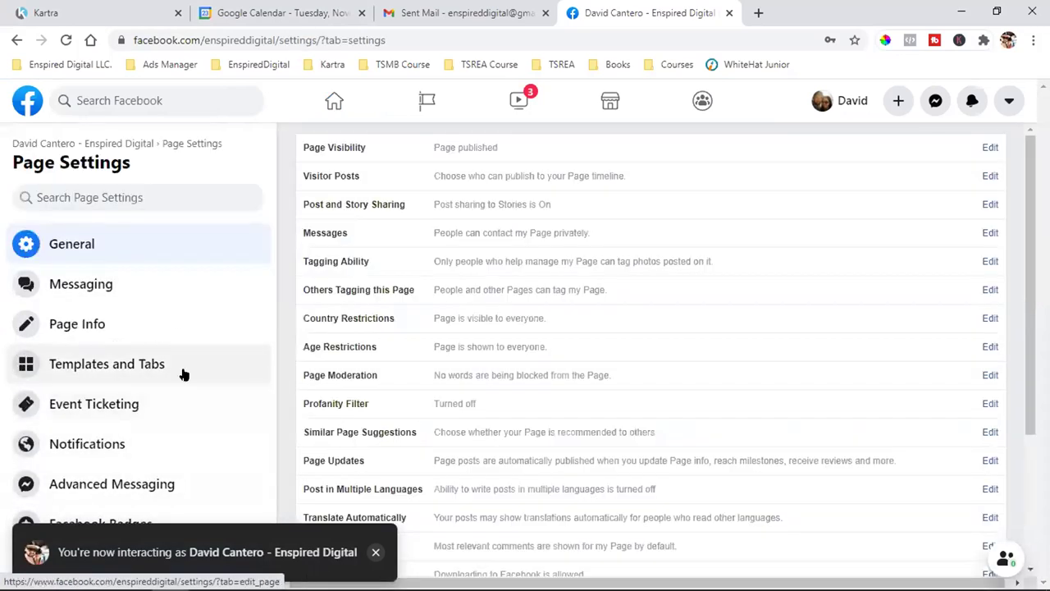
Step: Open Page Roles again and examine the permissions shared with Royal Media Marketing under Agencies
{"action": "scroll", "coordinate": [131, 402], "scroll_direction": "down", "scroll_amount": 2}
{"action": "left_click", "coordinate": [93, 421]}
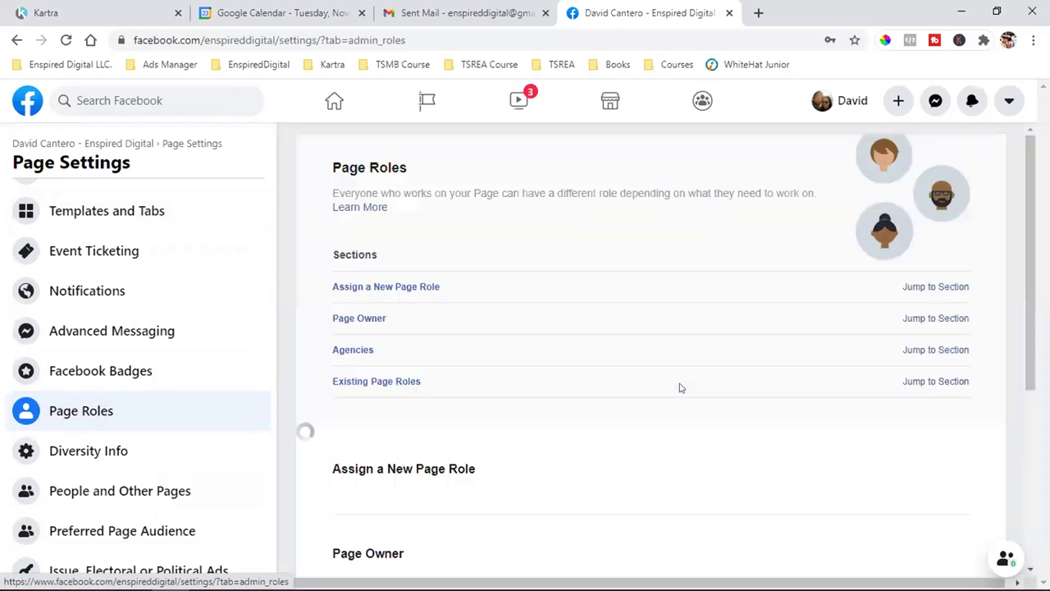
{"action": "scroll", "coordinate": [680, 387], "scroll_direction": "down", "scroll_amount": 4}
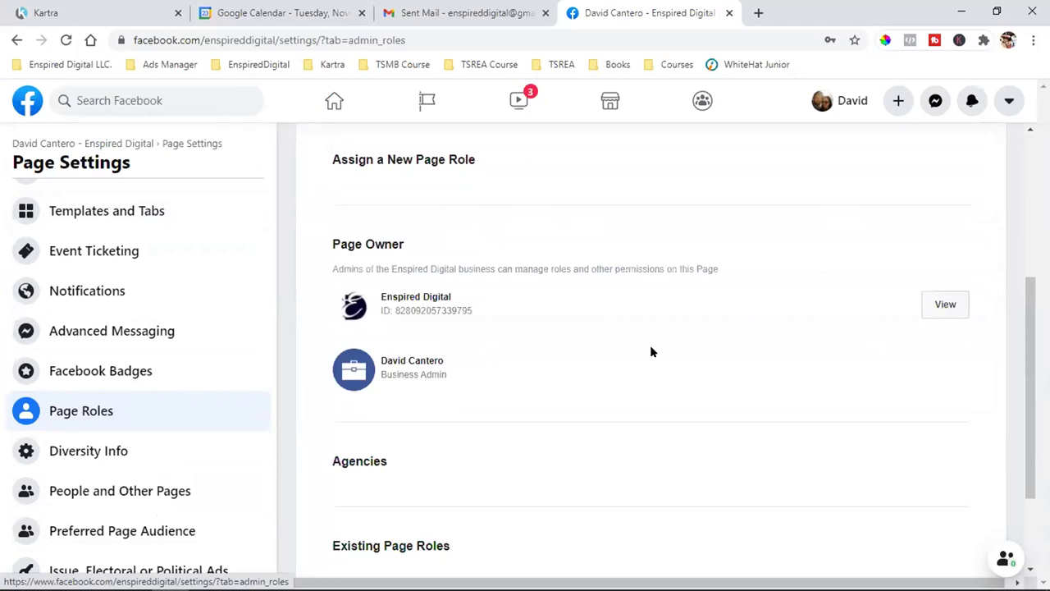
{"action": "scroll", "coordinate": [651, 351], "scroll_direction": "down", "scroll_amount": 3}
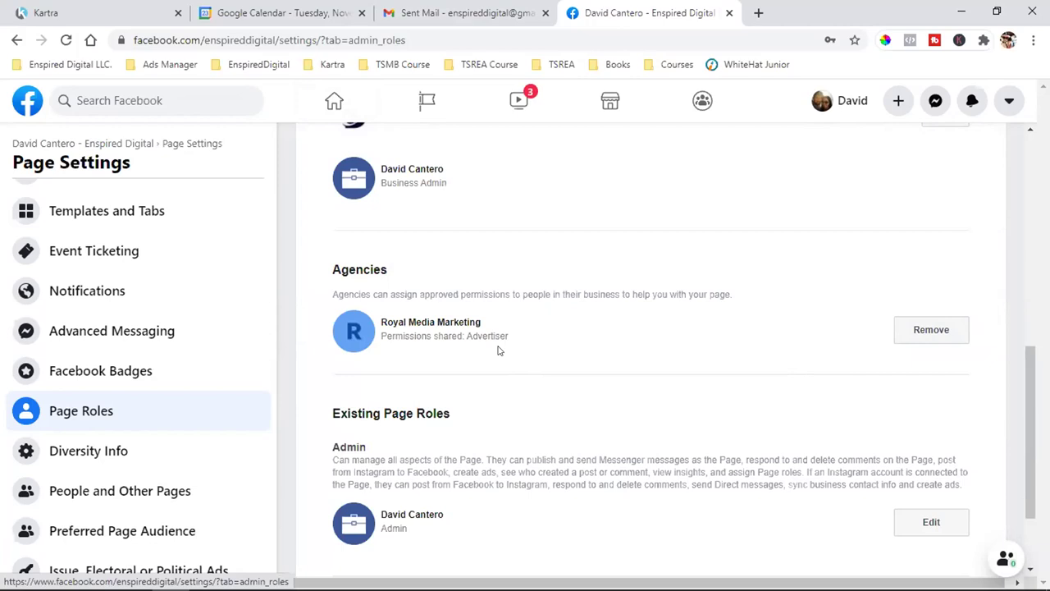
{"action": "left_click", "coordinate": [931, 330]}
{"action": "left_click", "coordinate": [810, 342]}
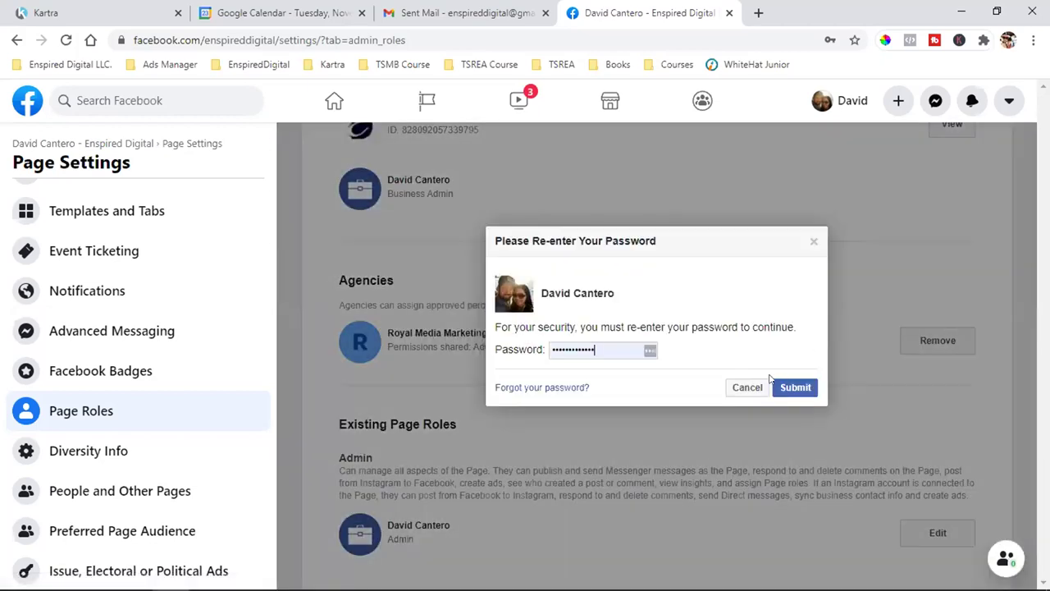
{"action": "left_click", "coordinate": [746, 387]}
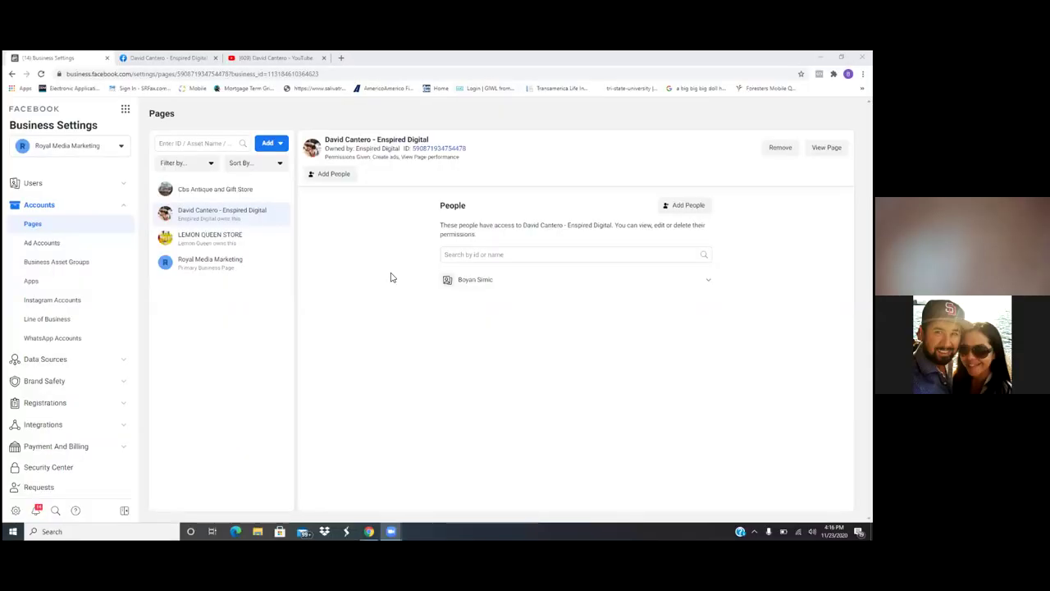
Step: In Royal Media Marketing's Business Settings, check the people assigned to the Enspired Digital page
{"action": "left_click", "coordinate": [223, 218]}
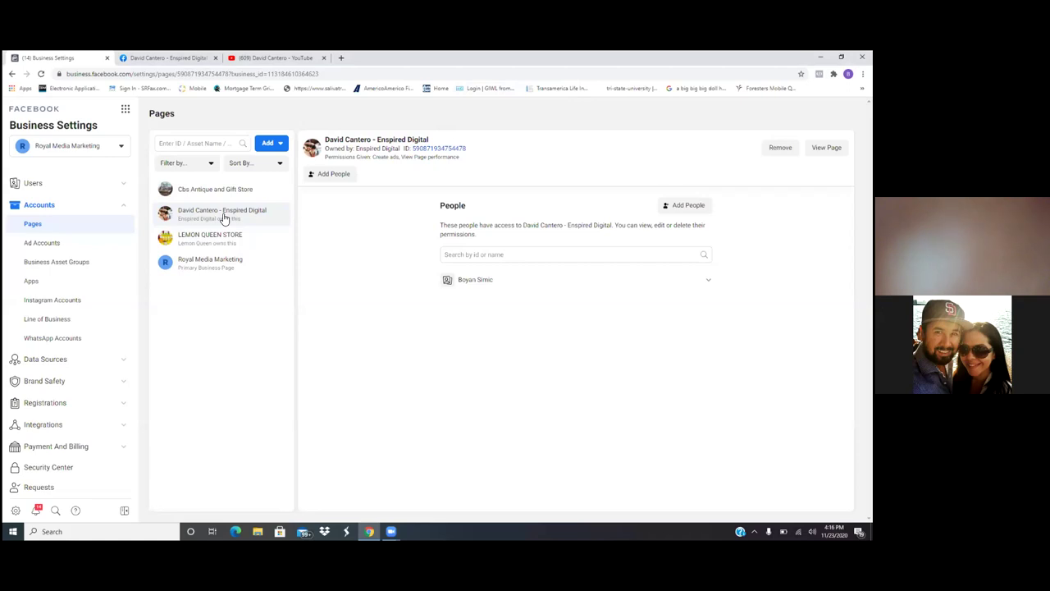
{"action": "mouse_move", "coordinate": [623, 279]}
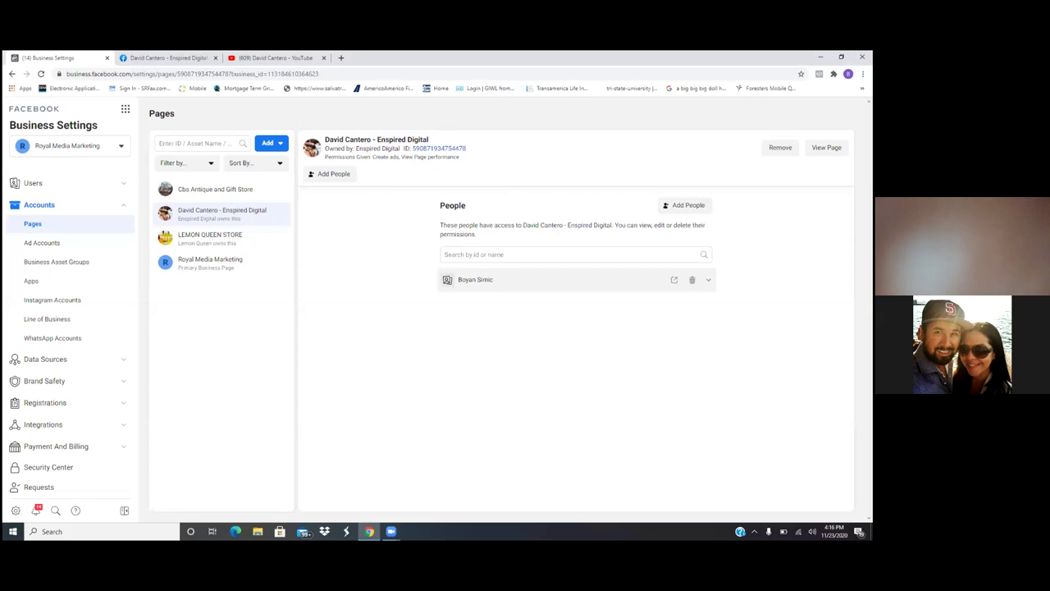
Step: View the ad account setup of Royal Media Marketing and return to its Business Settings
{"action": "left_click", "coordinate": [126, 112]}
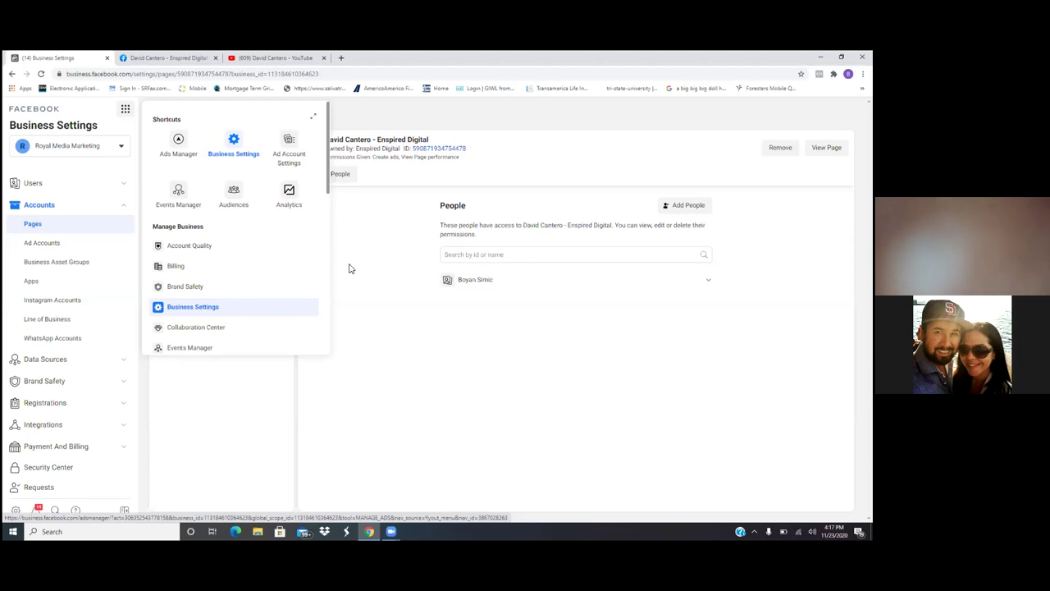
{"action": "left_click", "coordinate": [291, 146]}
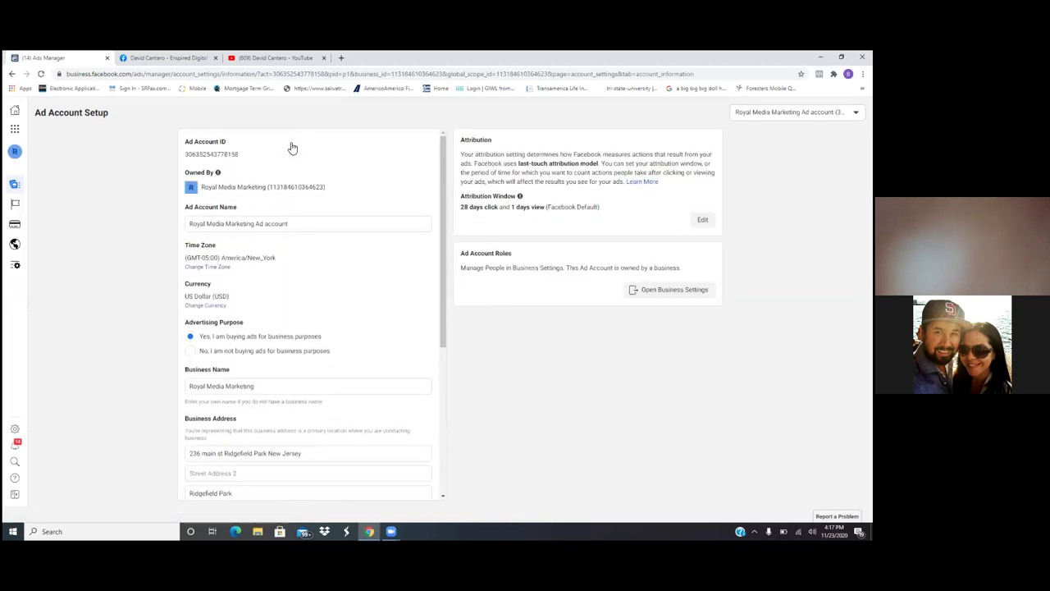
{"action": "left_click", "coordinate": [12, 73]}
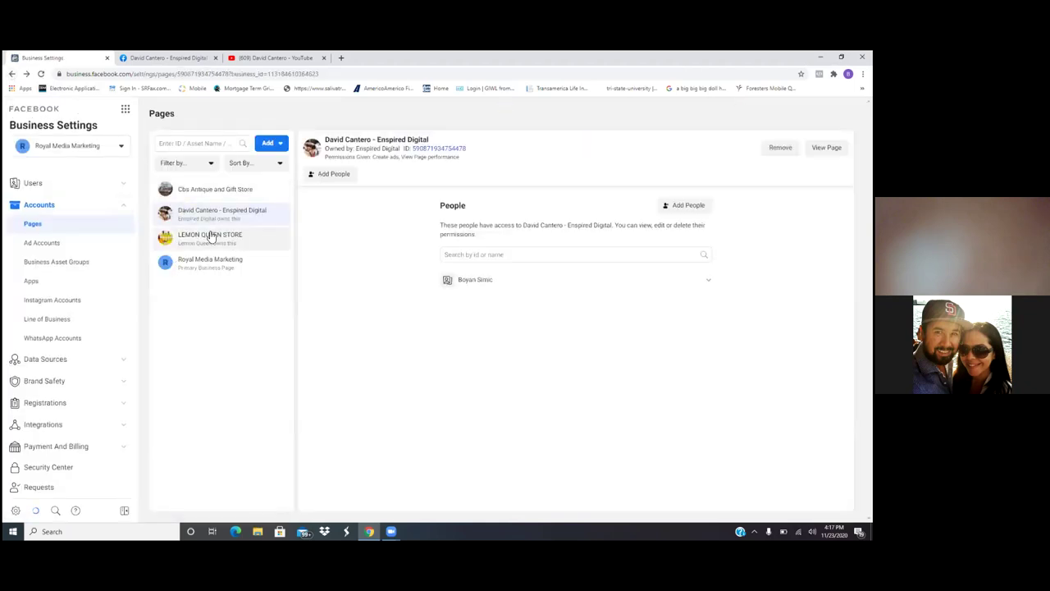
Step: Open the Ad Accounts section and examine the form for adding an ad account, closing it without adding anything
{"action": "left_click", "coordinate": [51, 243]}
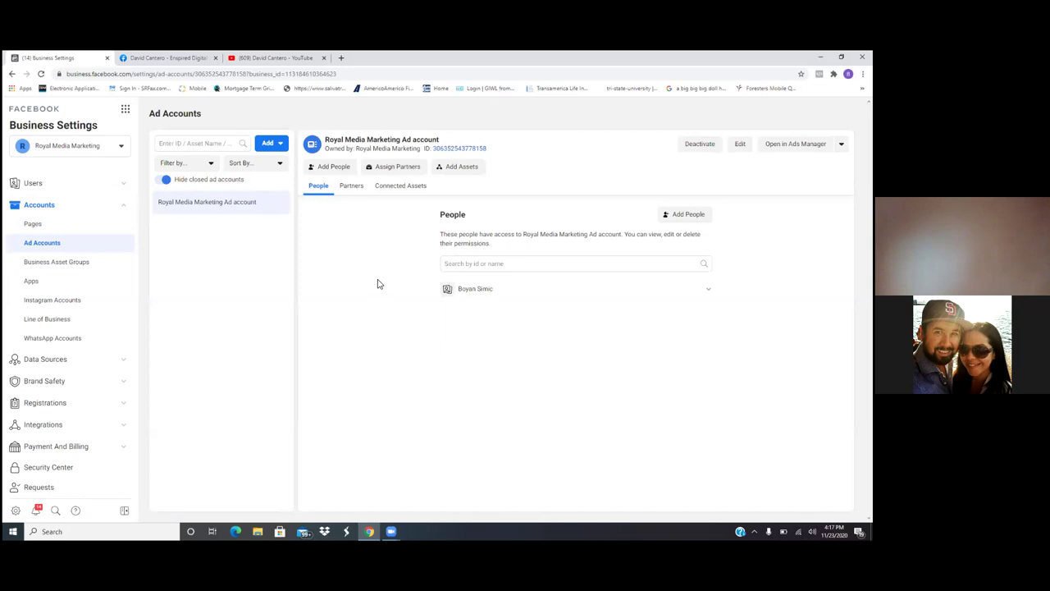
{"action": "left_click", "coordinate": [272, 146]}
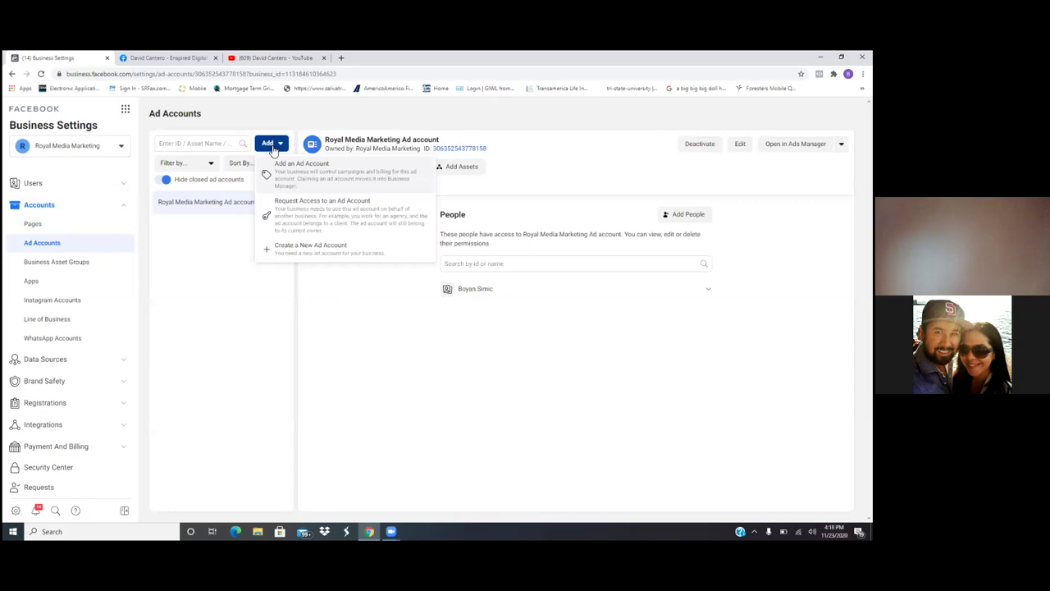
{"action": "left_click", "coordinate": [325, 179]}
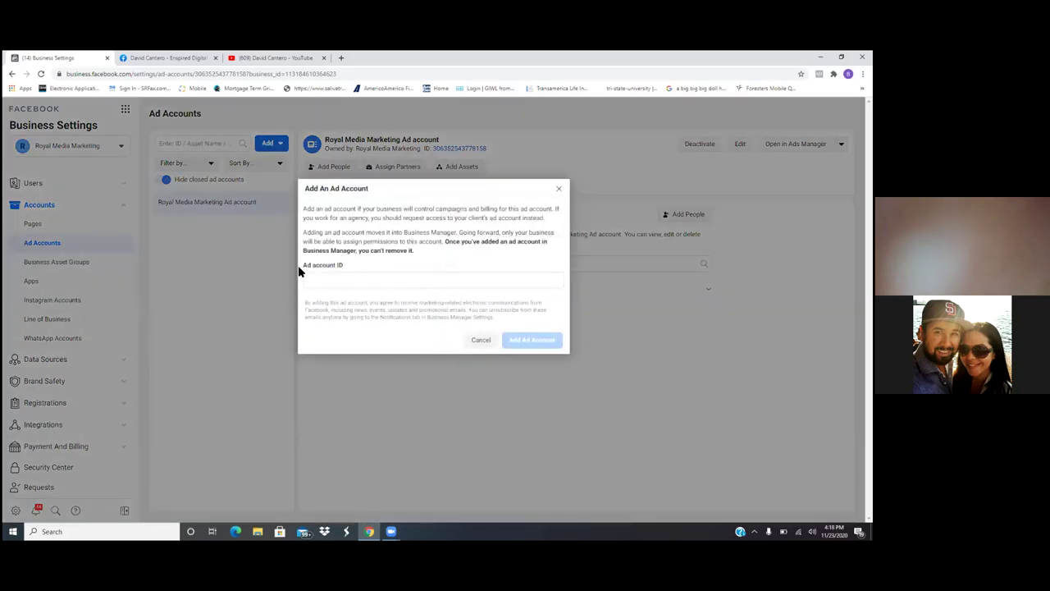
{"action": "left_click", "coordinate": [558, 189]}
Step: Open the ad account access request and preview its permission options with a partial account ID, leaving the ID field empty
{"action": "left_click", "coordinate": [274, 145]}
{"action": "left_click", "coordinate": [345, 217]}
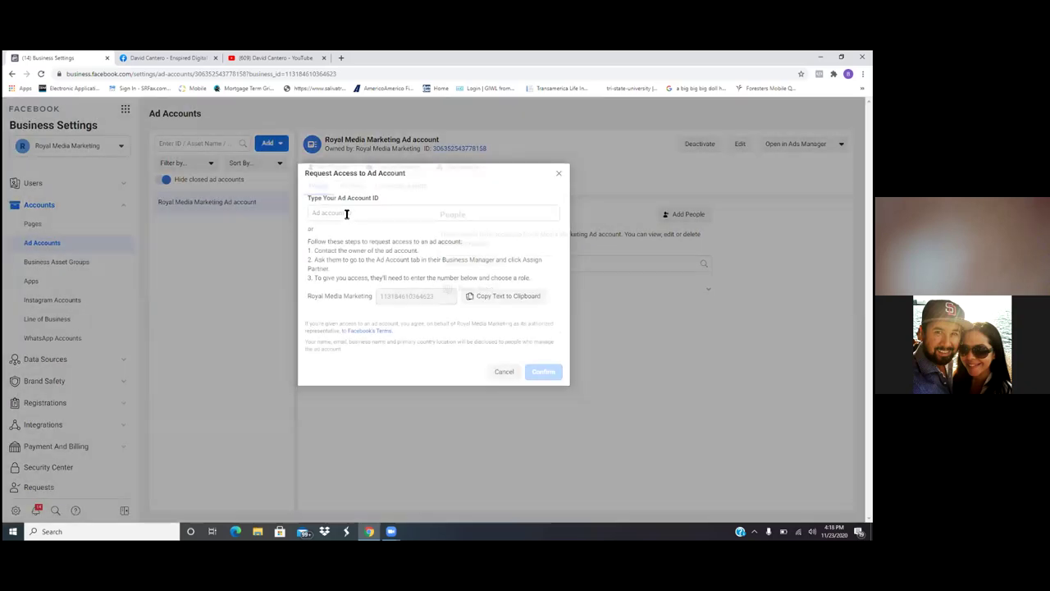
{"action": "left_click", "coordinate": [373, 212]}
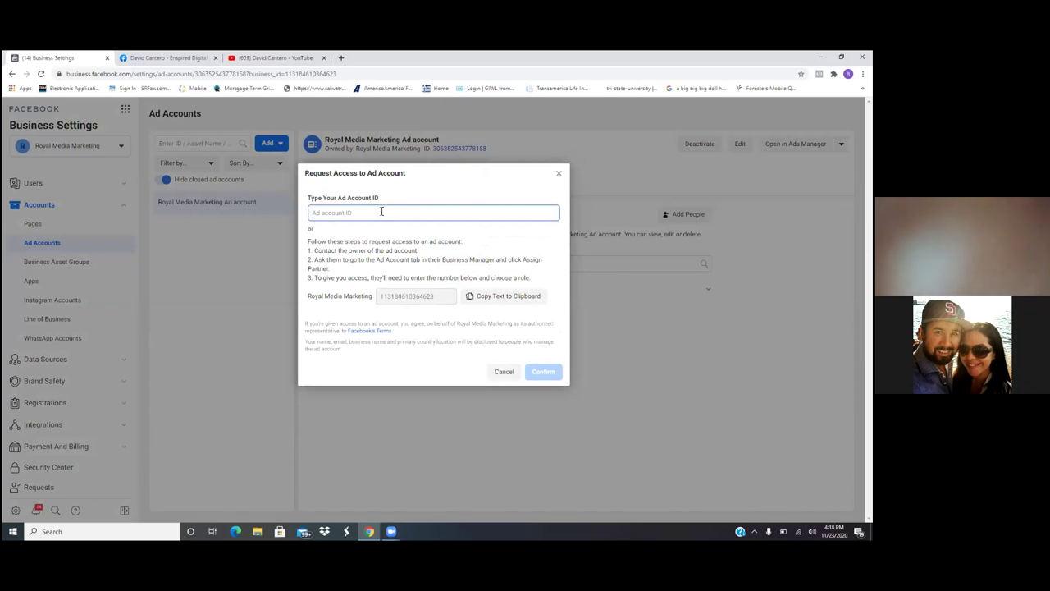
{"action": "type", "text": "306"}
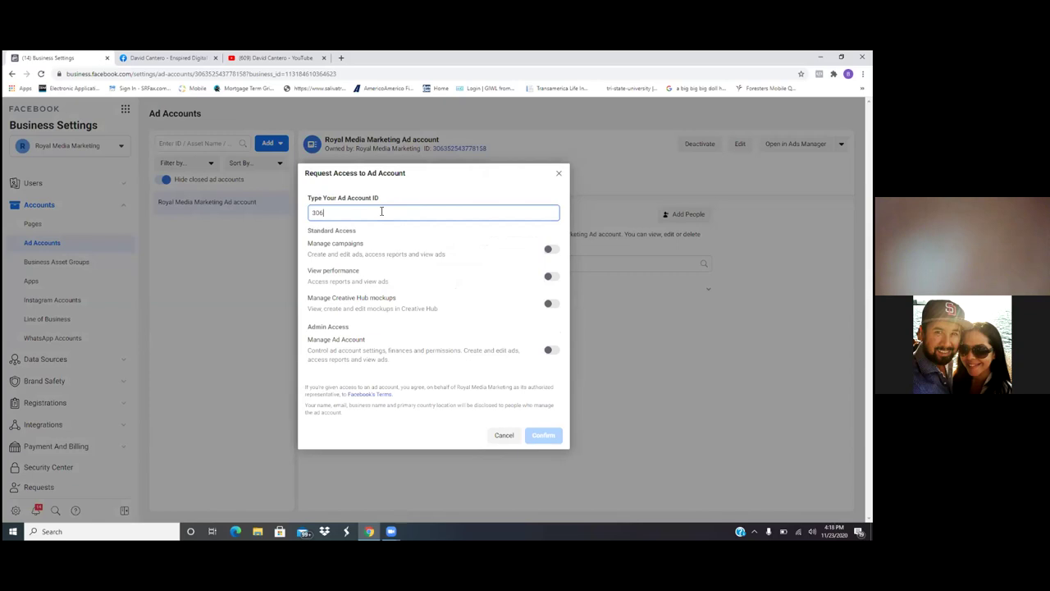
{"action": "key", "text": "BackSpace"}
{"action": "key", "text": "BackSpace"}
{"action": "key", "text": "BackSpace"}
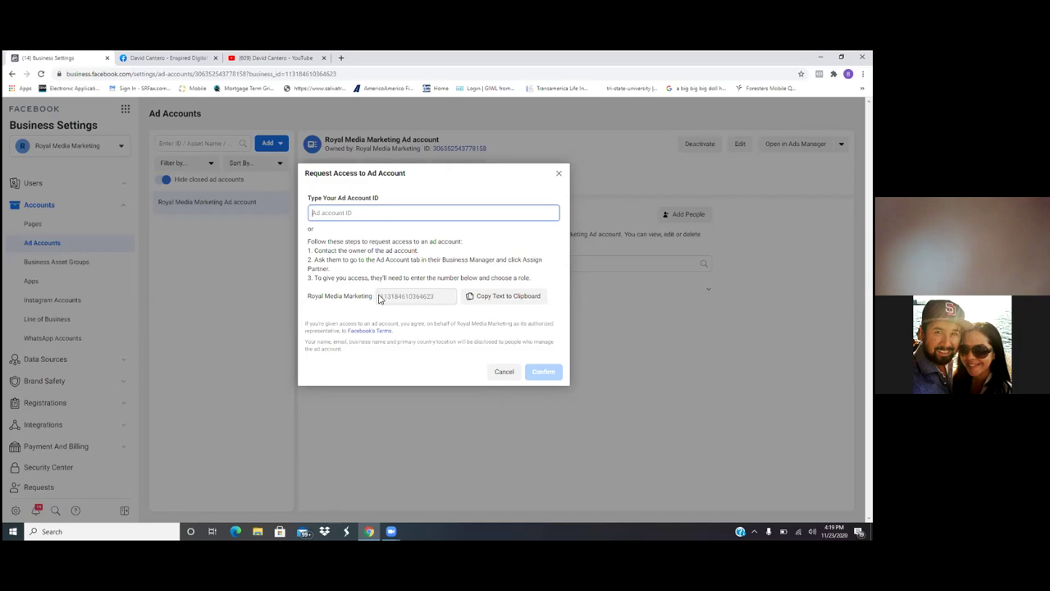
Step: Copy Royal Media Marketing's business ID from the ad account access request form
{"action": "left_click_drag", "start_coordinate": [379, 299], "coordinate": [452, 305]}
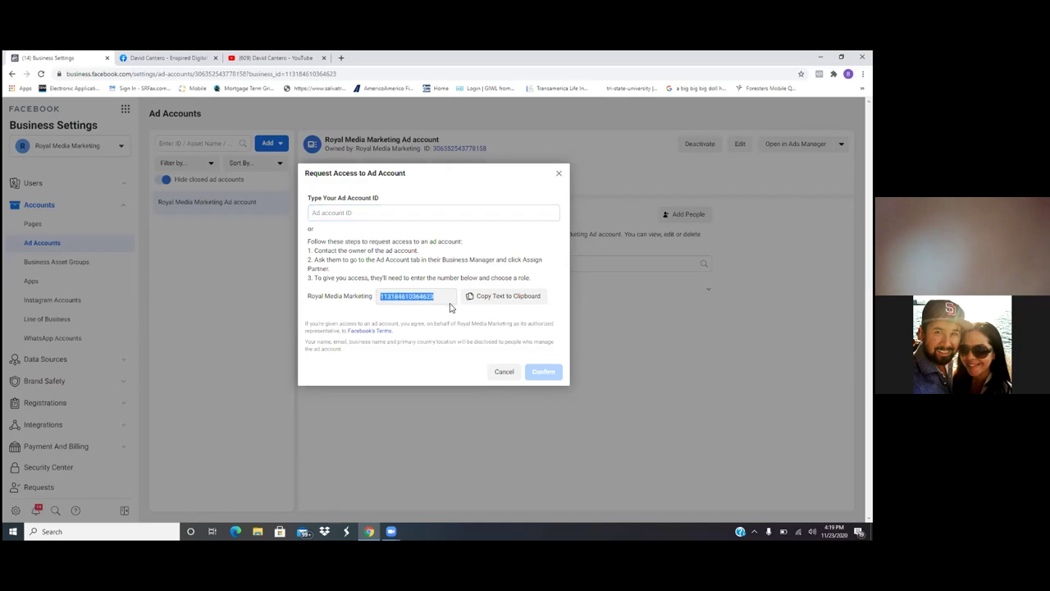
{"action": "right_click", "coordinate": [450, 307]}
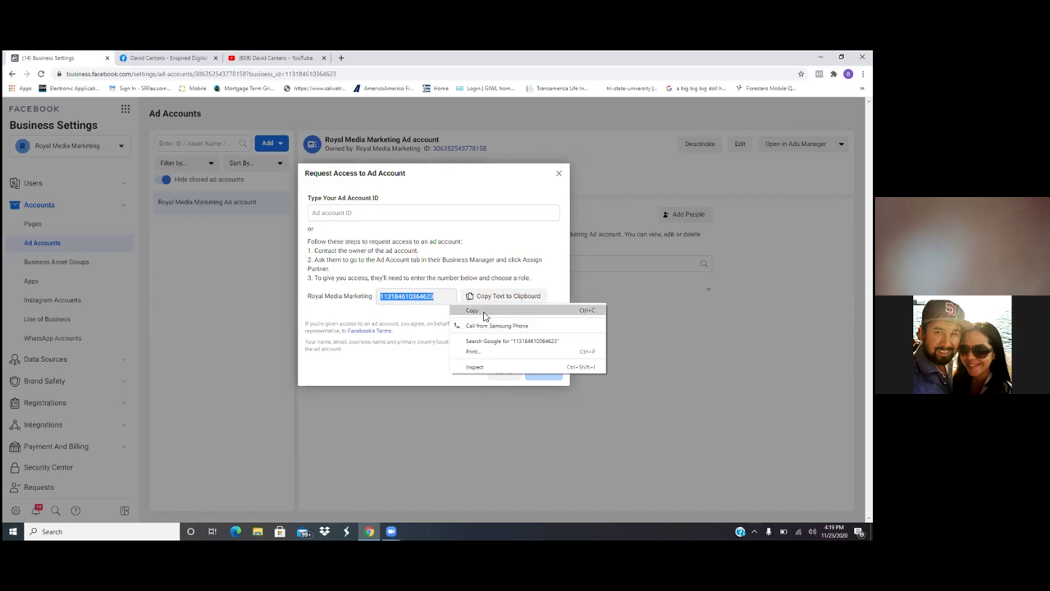
{"action": "left_click", "coordinate": [472, 310]}
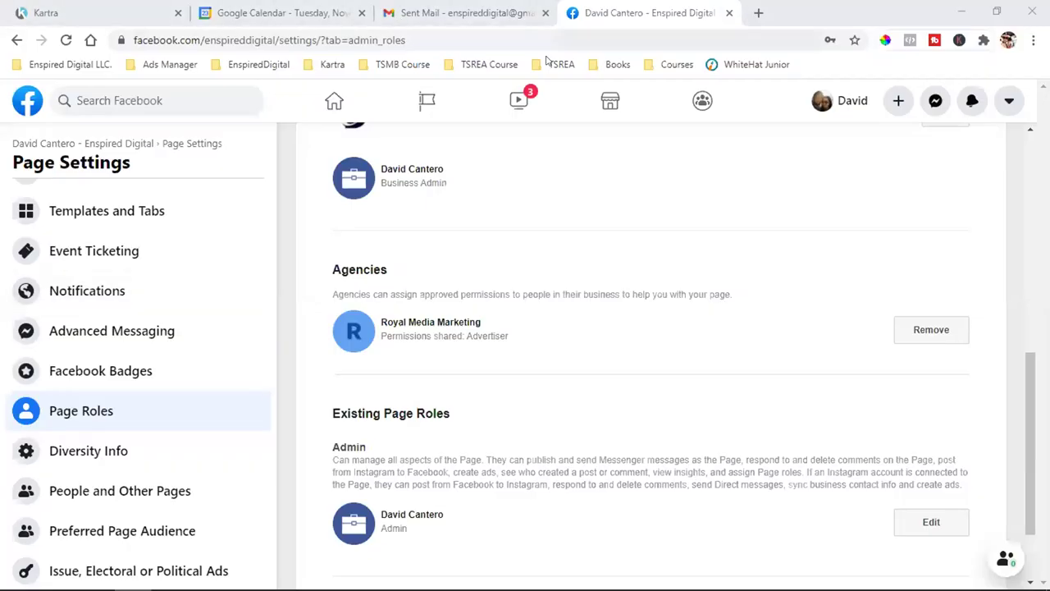
Step: On the admin's side, open the bookmarked Business Settings (Pages) and show Enspired Digital's Ad Accounts
{"action": "left_click", "coordinate": [177, 65]}
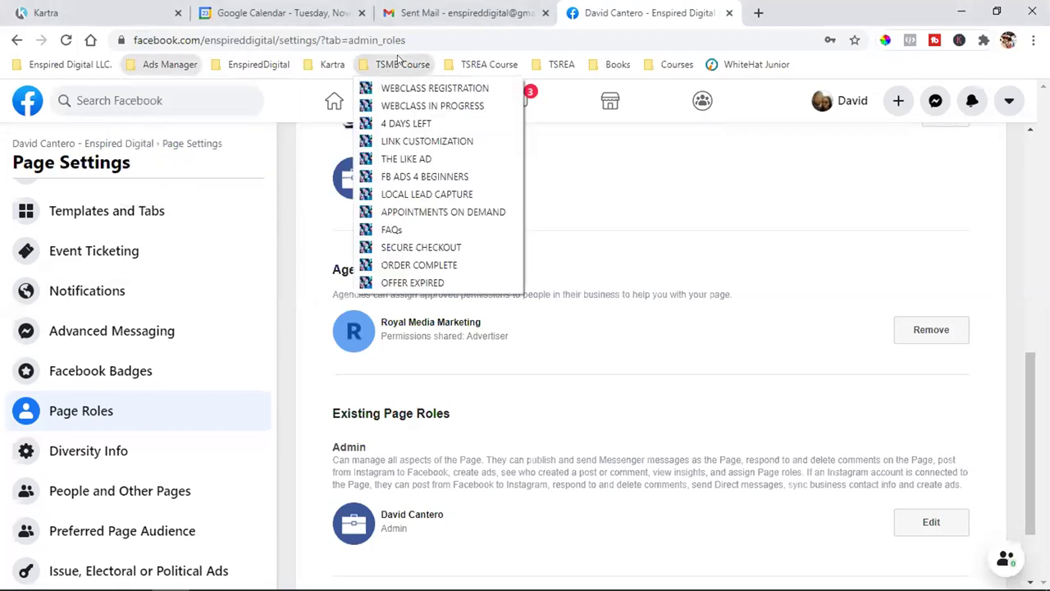
{"action": "mouse_move", "coordinate": [487, 60]}
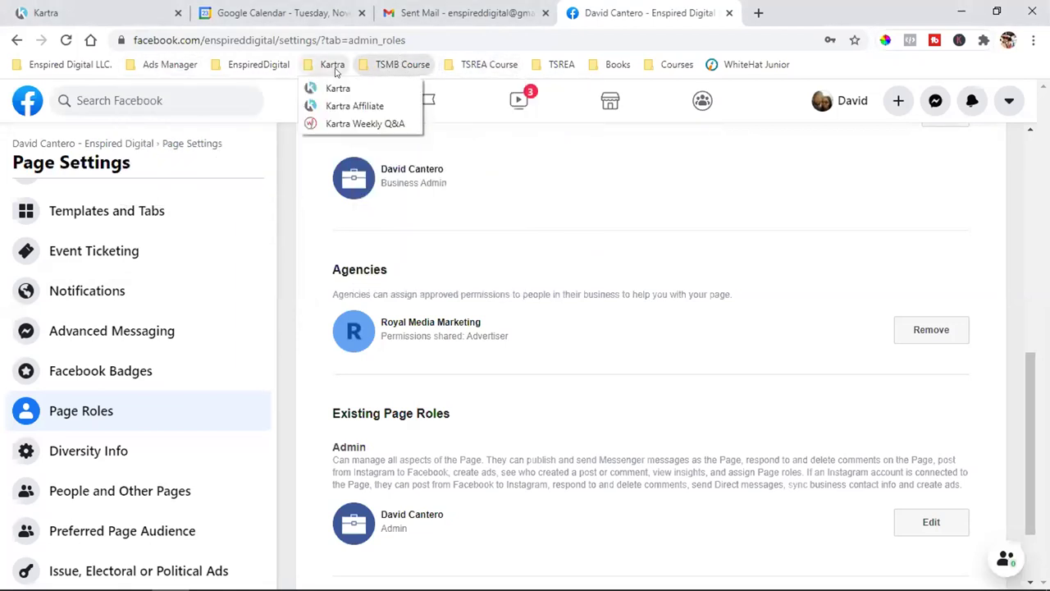
{"action": "mouse_move", "coordinate": [531, 72]}
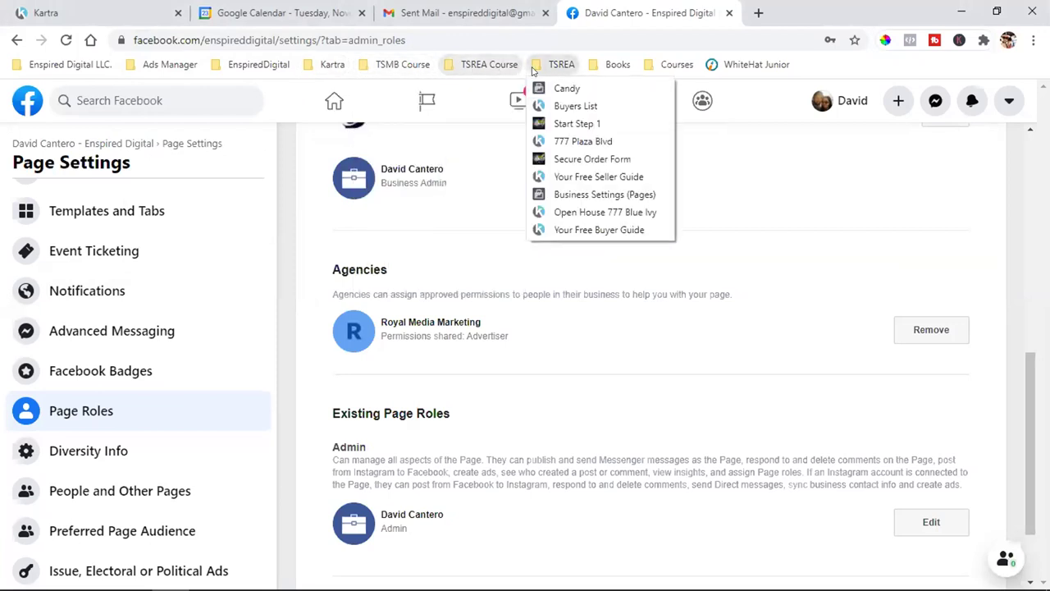
{"action": "left_click", "coordinate": [570, 197]}
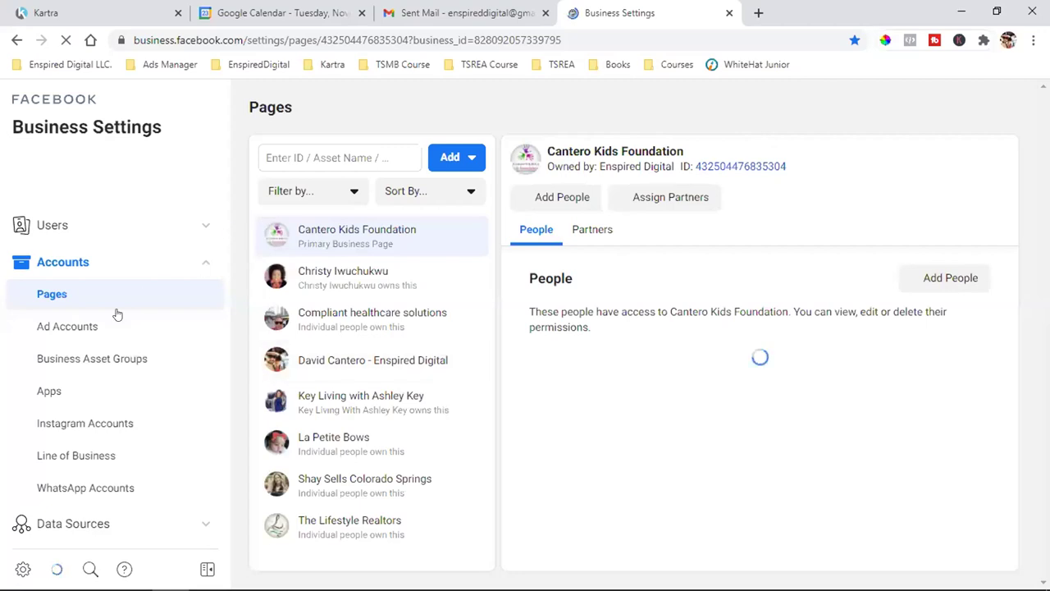
{"action": "left_click", "coordinate": [70, 327]}
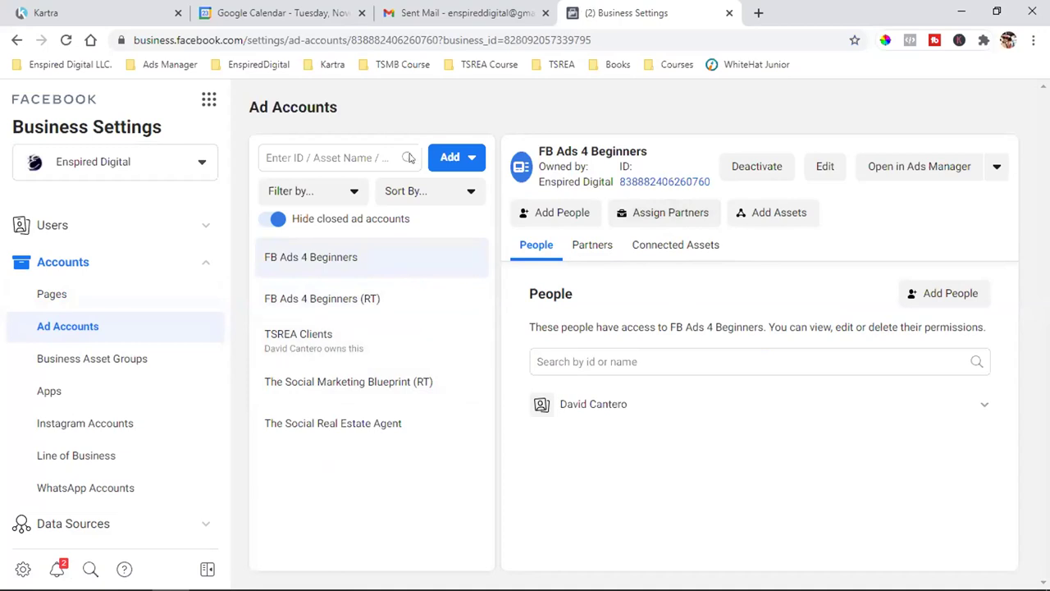
Step: Paste the copied business ID as the ID for adding an ad account, and close the form without submitting it
{"action": "left_click", "coordinate": [450, 157]}
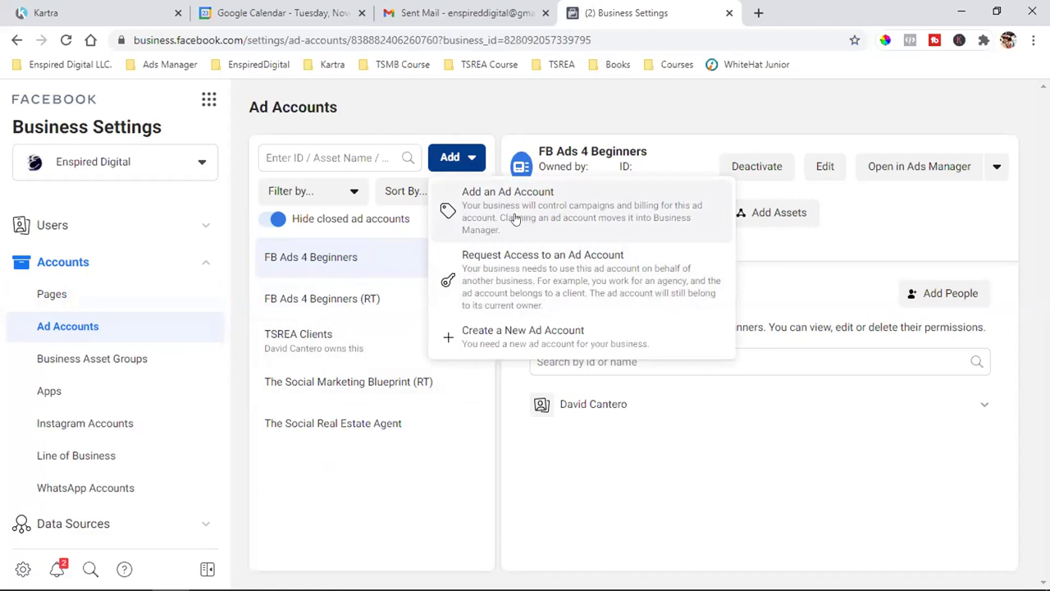
{"action": "left_click", "coordinate": [539, 210]}
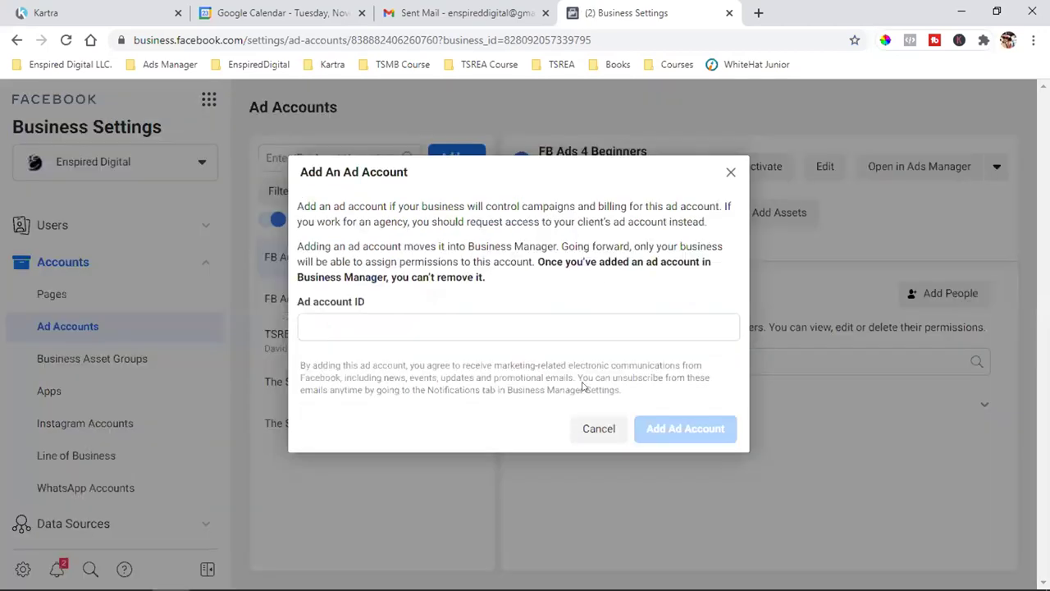
{"action": "left_click", "coordinate": [364, 319]}
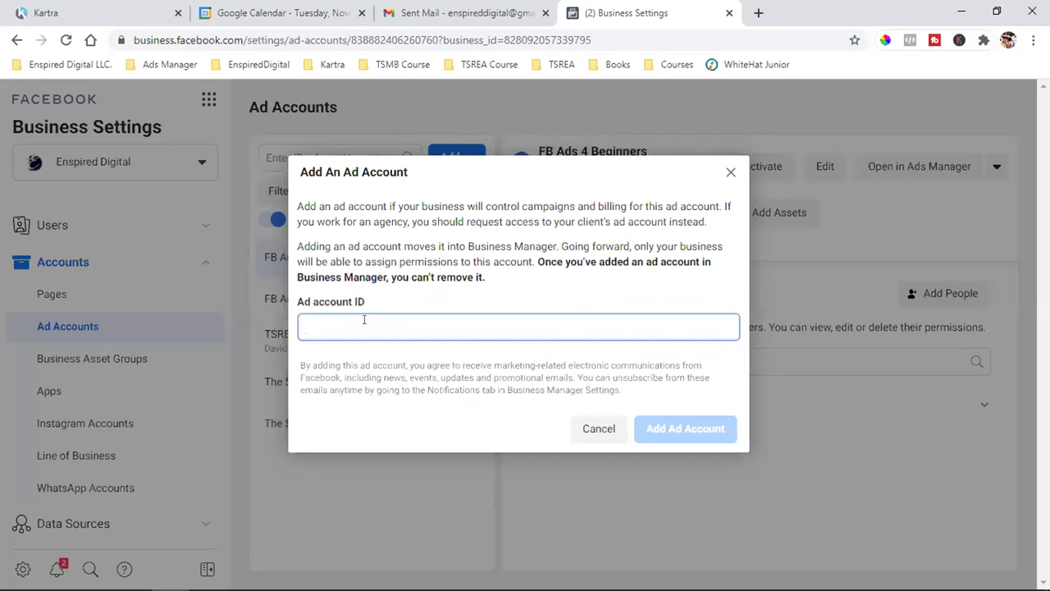
{"action": "key", "text": "ctrl+v"}
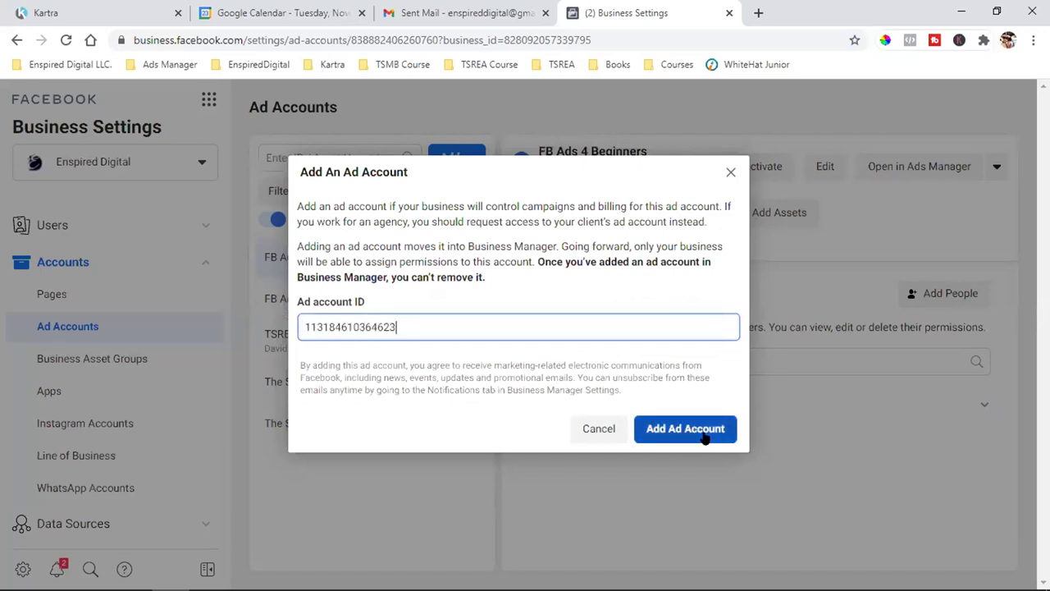
{"action": "left_click", "coordinate": [730, 173]}
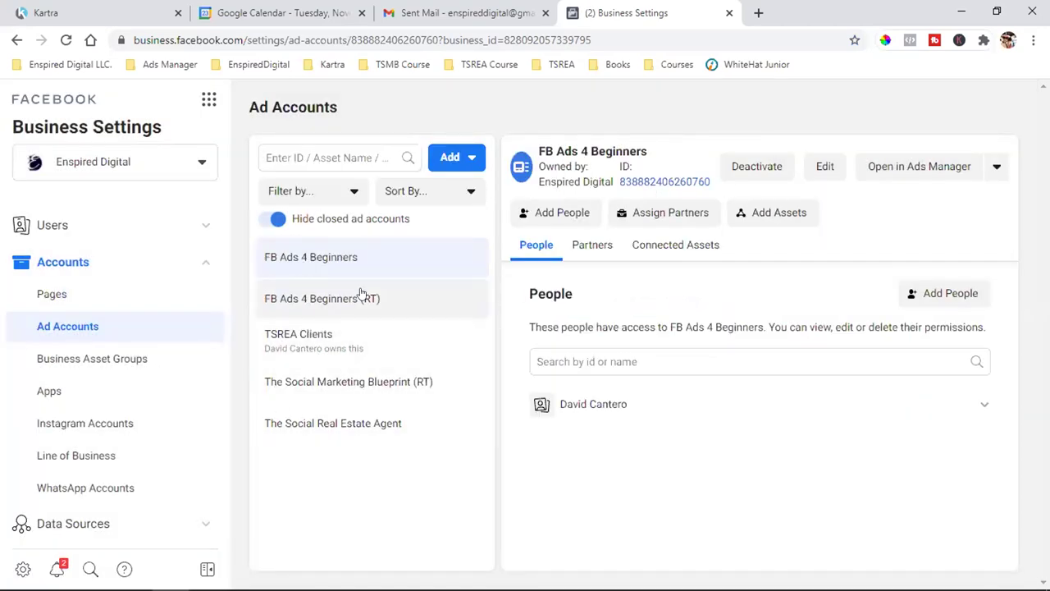
Step: Check the partner assignment options for FB Ads 4 Beginners and recheck the form for adding an ad account
{"action": "left_click", "coordinate": [669, 212]}
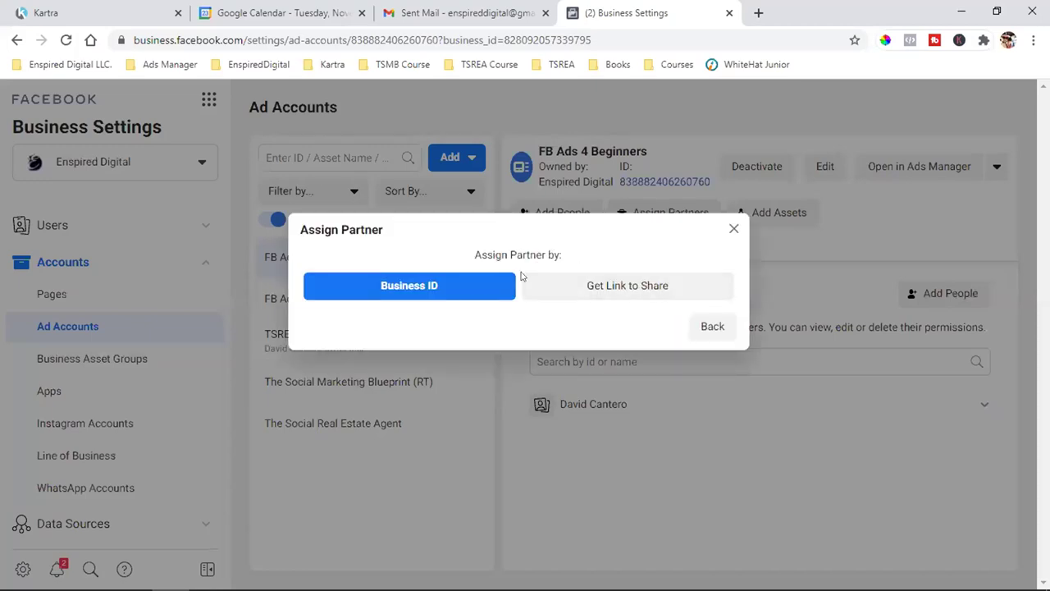
{"action": "left_click", "coordinate": [732, 230]}
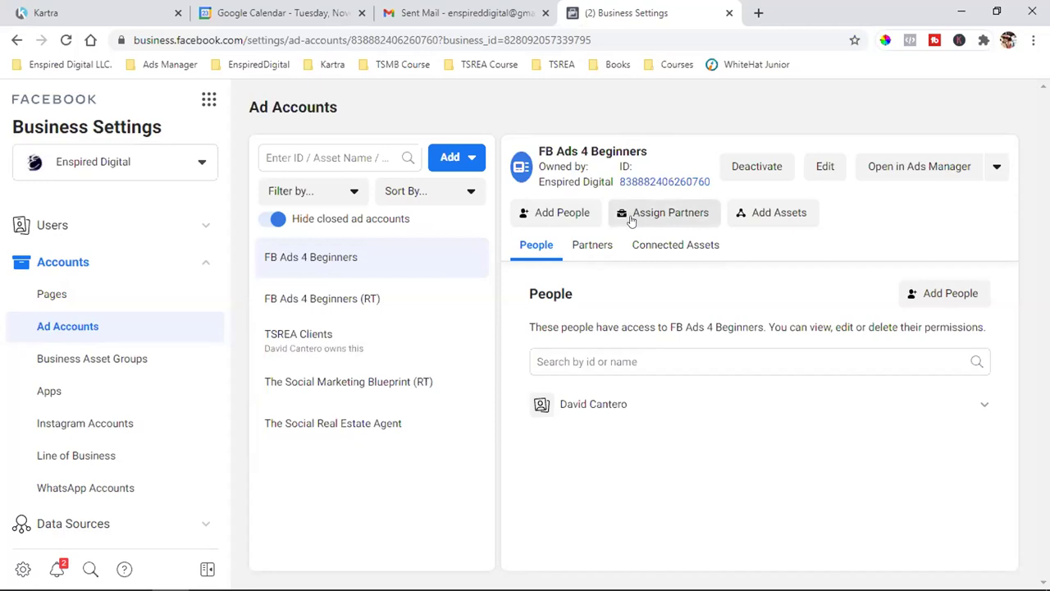
{"action": "left_click", "coordinate": [473, 159]}
{"action": "left_click", "coordinate": [525, 209]}
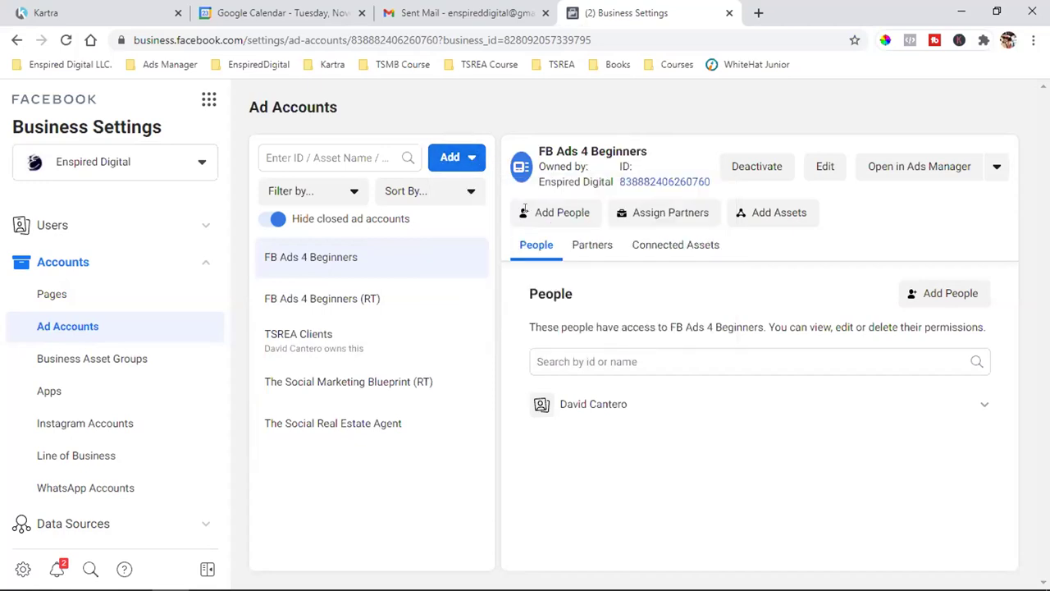
{"action": "left_click", "coordinate": [732, 170]}
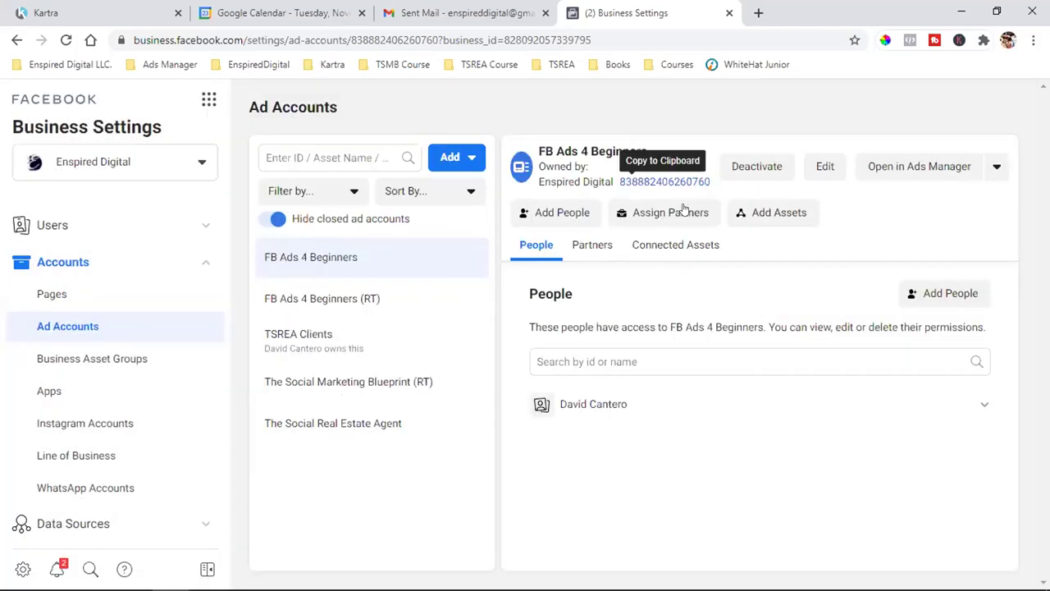
{"action": "triple_click", "coordinate": [574, 151]}
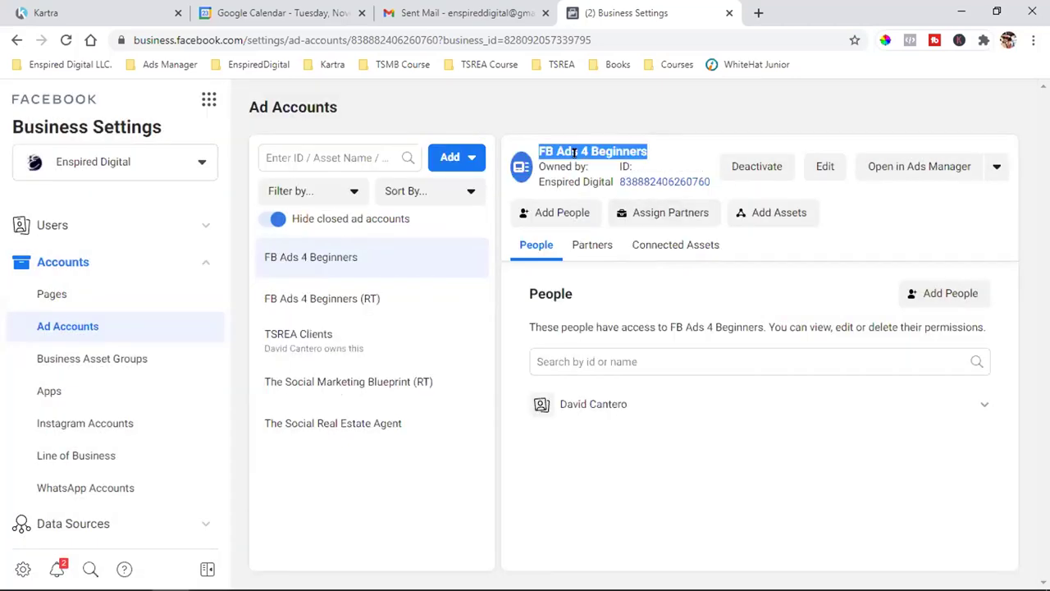
{"action": "triple_click", "coordinate": [585, 151]}
{"action": "triple_click", "coordinate": [586, 151]}
{"action": "triple_click", "coordinate": [585, 150]}
{"action": "double_click", "coordinate": [586, 151]}
{"action": "triple_click", "coordinate": [586, 151]}
Step: Reread the conditions for adding an ad account to Enspired Digital's Business Manager and dismiss the form
{"action": "left_click", "coordinate": [456, 157]}
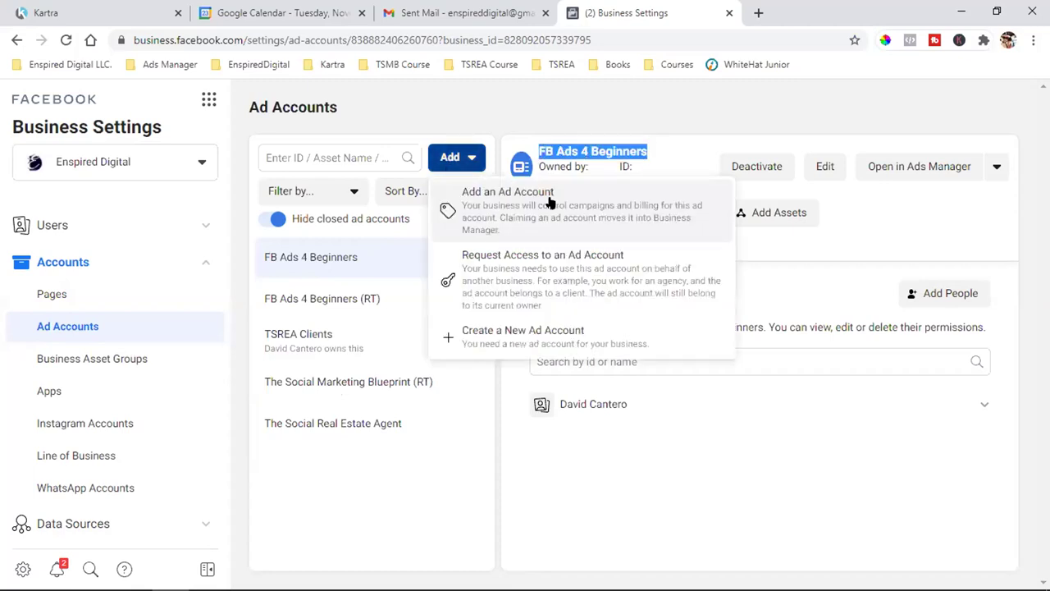
{"action": "left_click", "coordinate": [509, 214]}
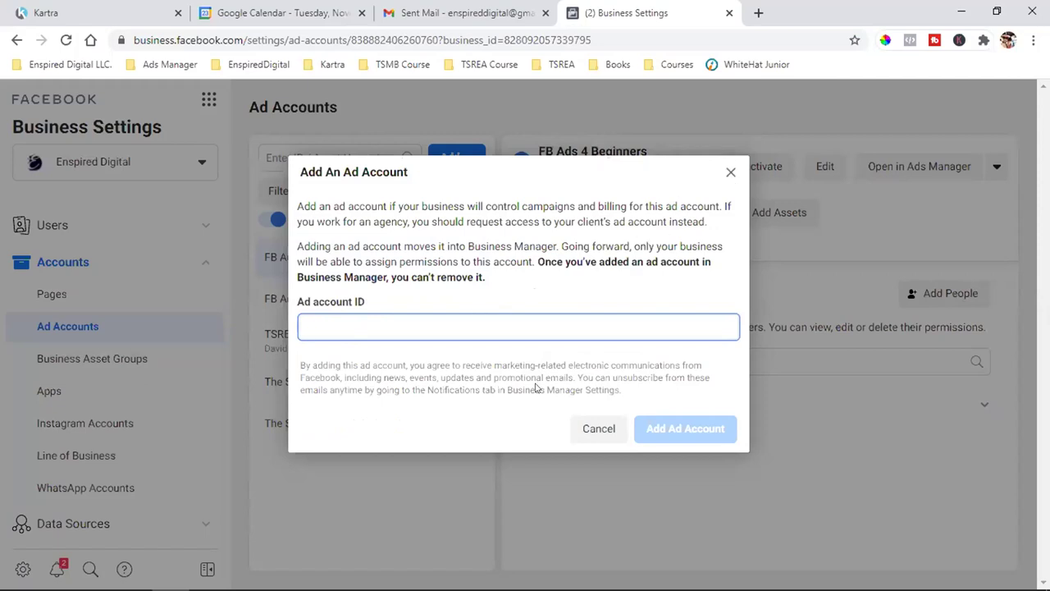
{"action": "left_click", "coordinate": [730, 172]}
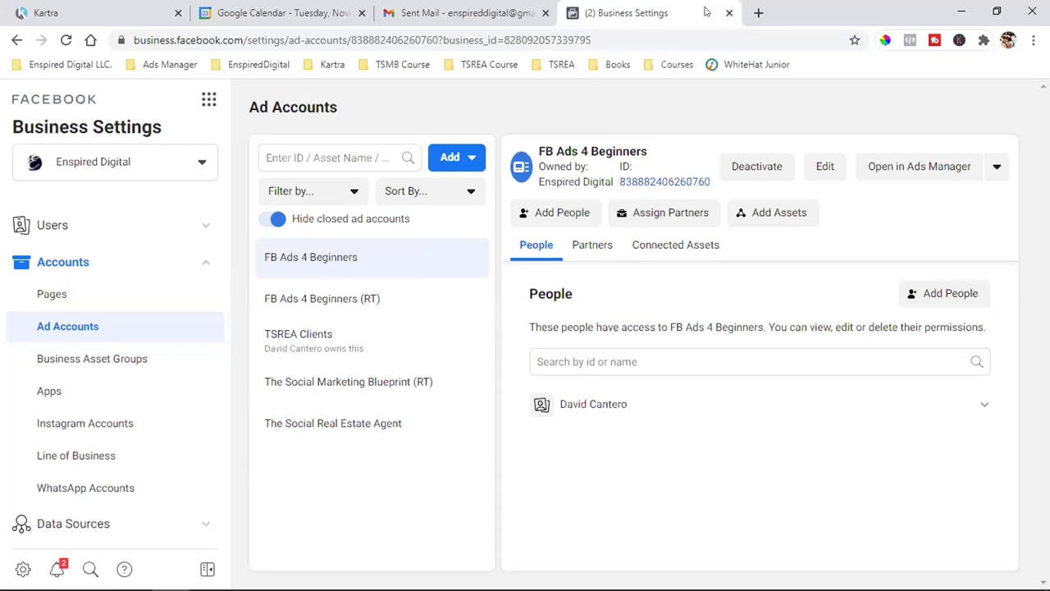
Step: Close the Enspired Digital Business Settings tab in the admin's browser and return to the remaining tabs
{"action": "left_click", "coordinate": [729, 14]}
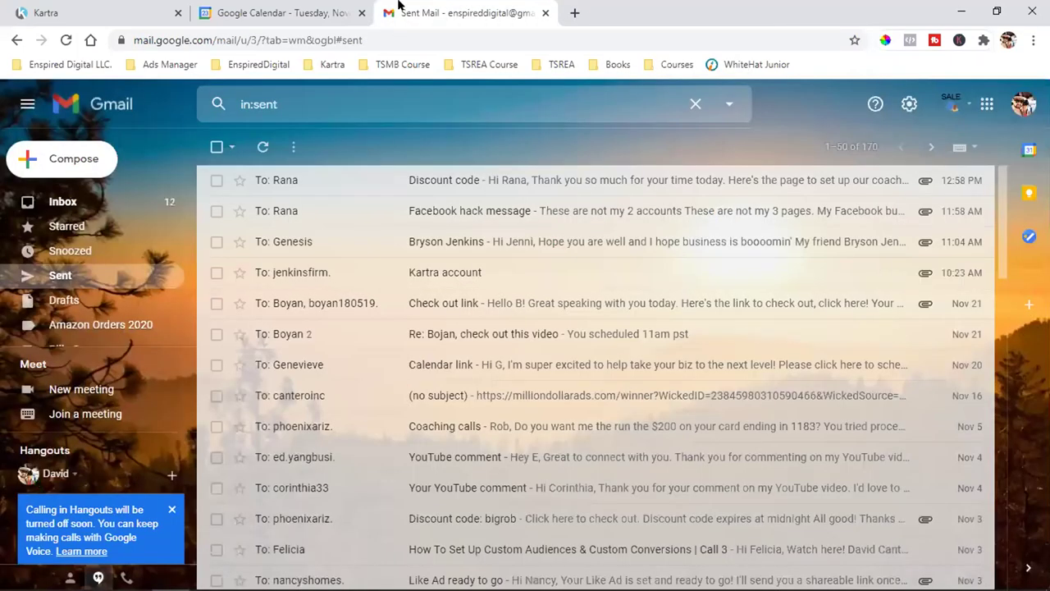
{"action": "left_click", "coordinate": [297, 6]}
{"action": "left_click", "coordinate": [19, 8]}
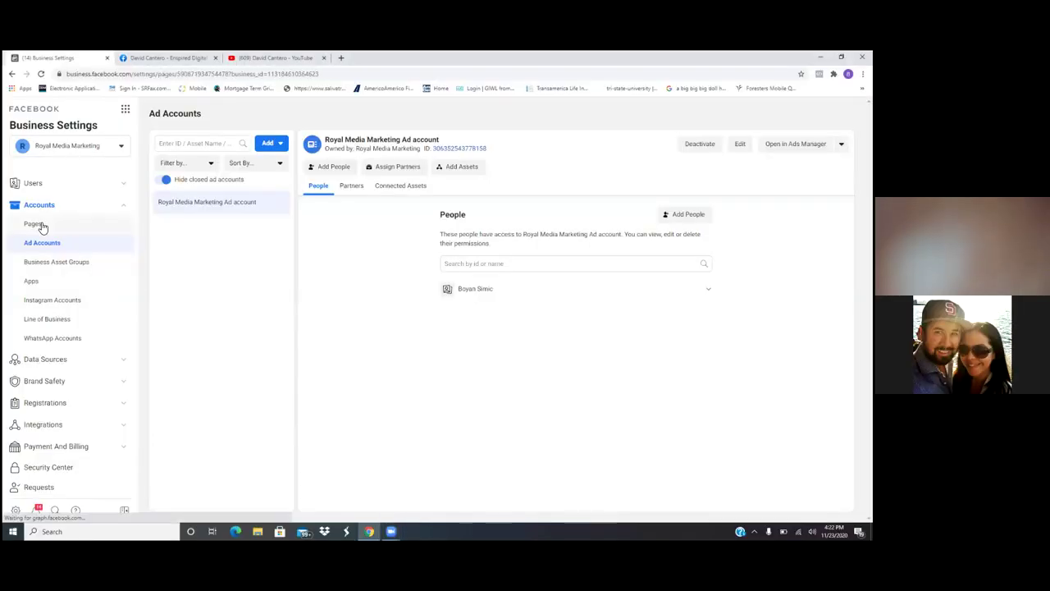
Step: In Royal Media Marketing's Business Settings, review the Enspired Digital page under Pages and return to Ad Accounts
{"action": "left_click", "coordinate": [34, 224]}
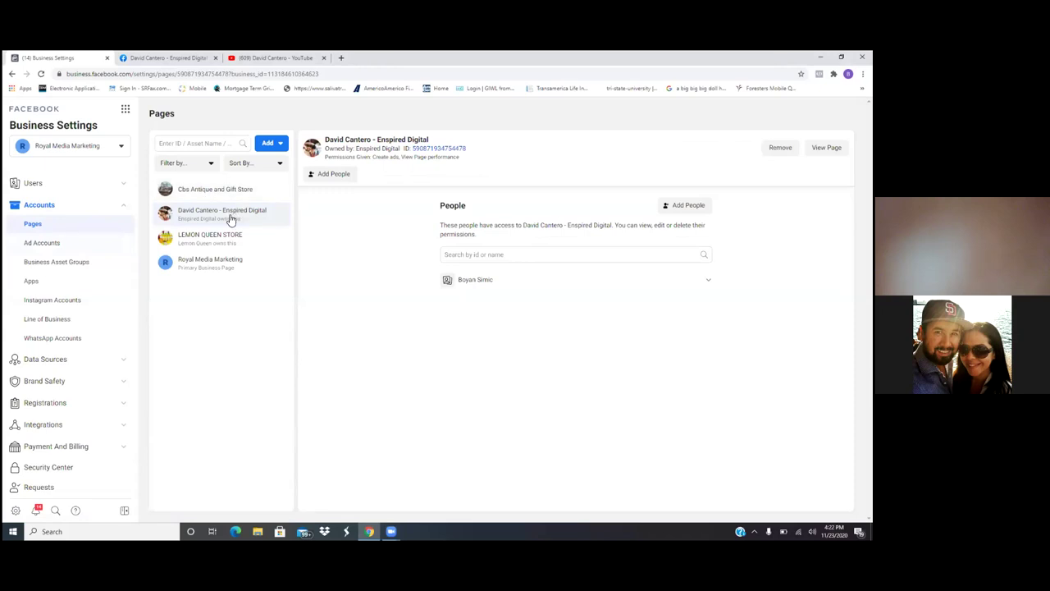
{"action": "left_click", "coordinate": [54, 243]}
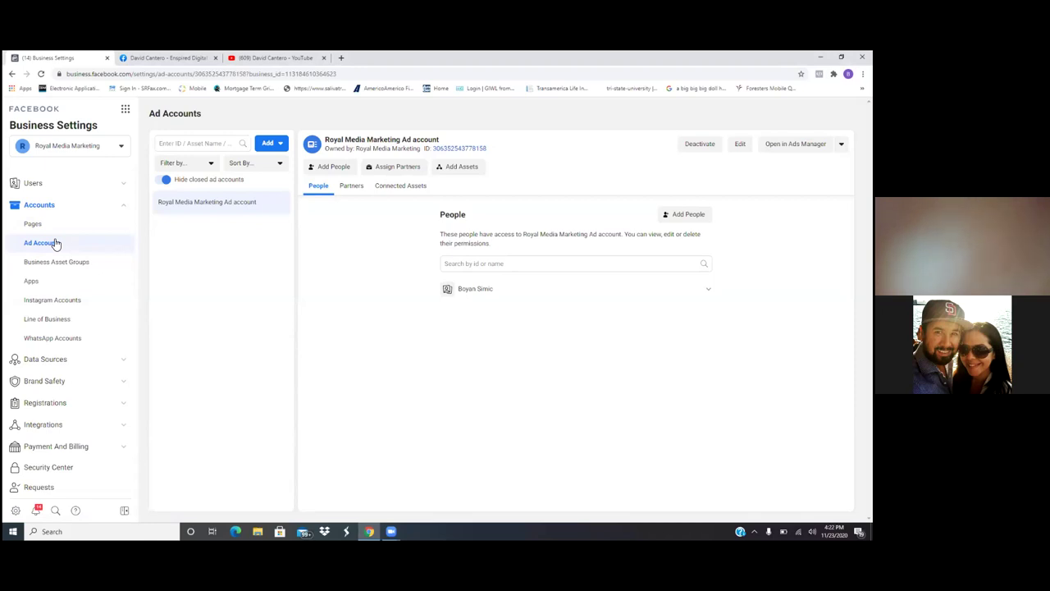
Step: Go from Royal Media Marketing's Ad Accounts settings to the campaign list in Ads Manager
{"action": "double_click", "coordinate": [206, 206]}
{"action": "left_click", "coordinate": [192, 340]}
{"action": "left_click", "coordinate": [125, 110]}
{"action": "left_click", "coordinate": [178, 142]}
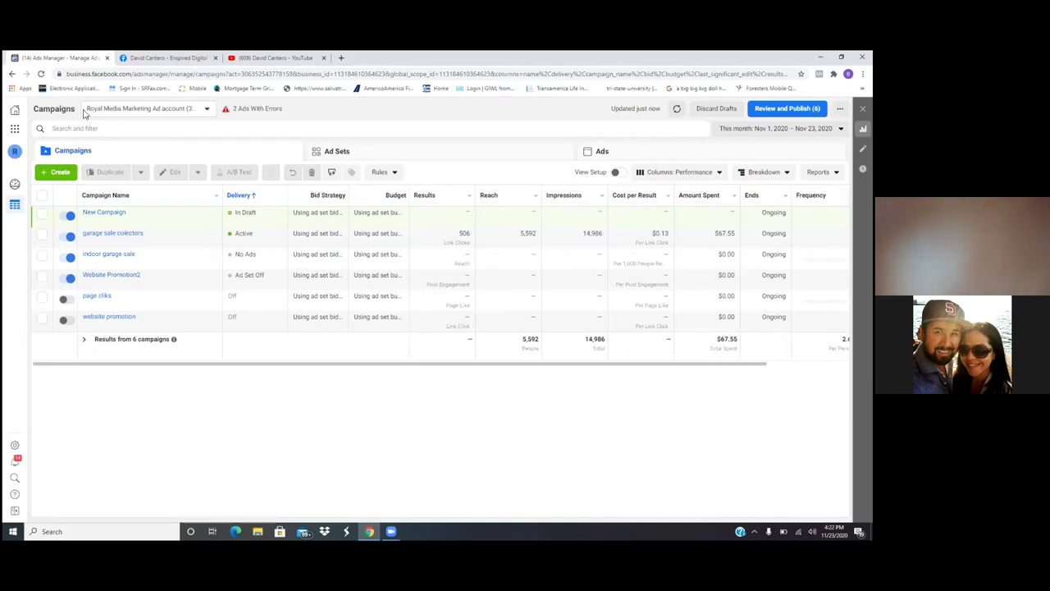
Step: Check which ad accounts can be selected in Ads Manager and return to the unfiltered campaign list
{"action": "left_click", "coordinate": [207, 110]}
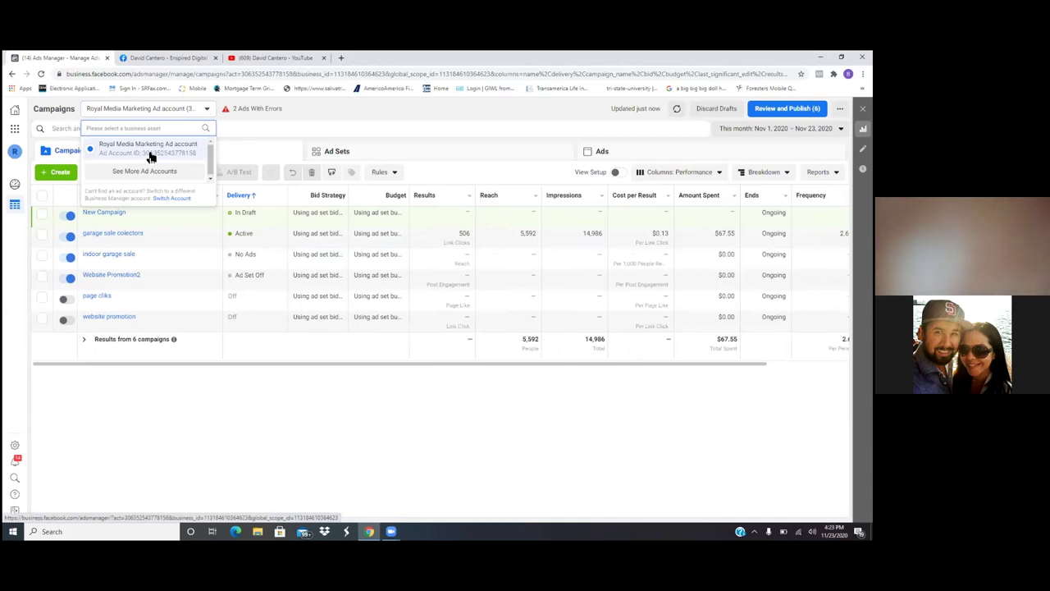
{"action": "left_click", "coordinate": [252, 130]}
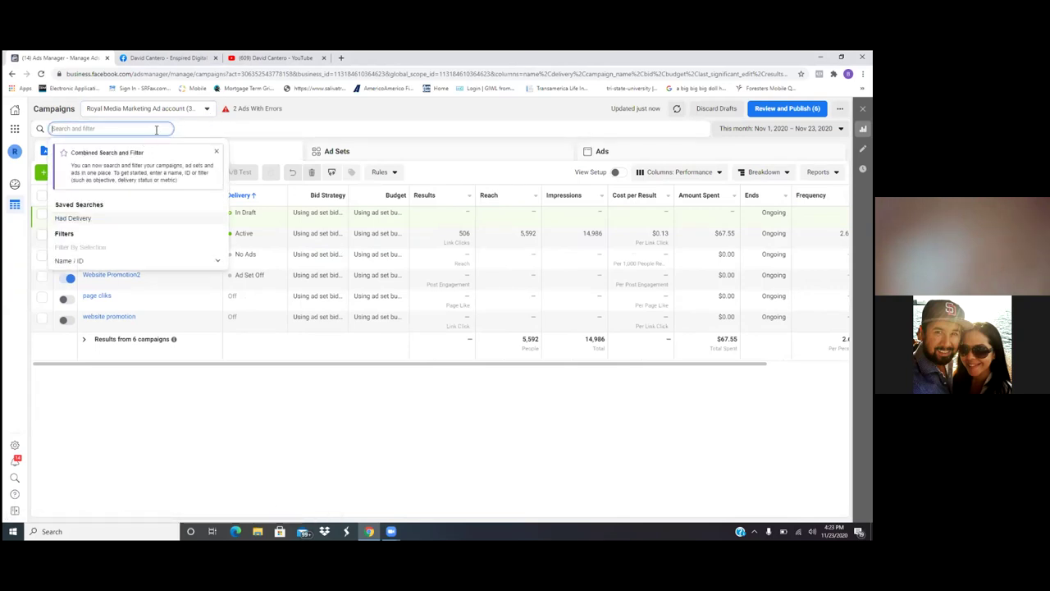
{"action": "left_click", "coordinate": [217, 209]}
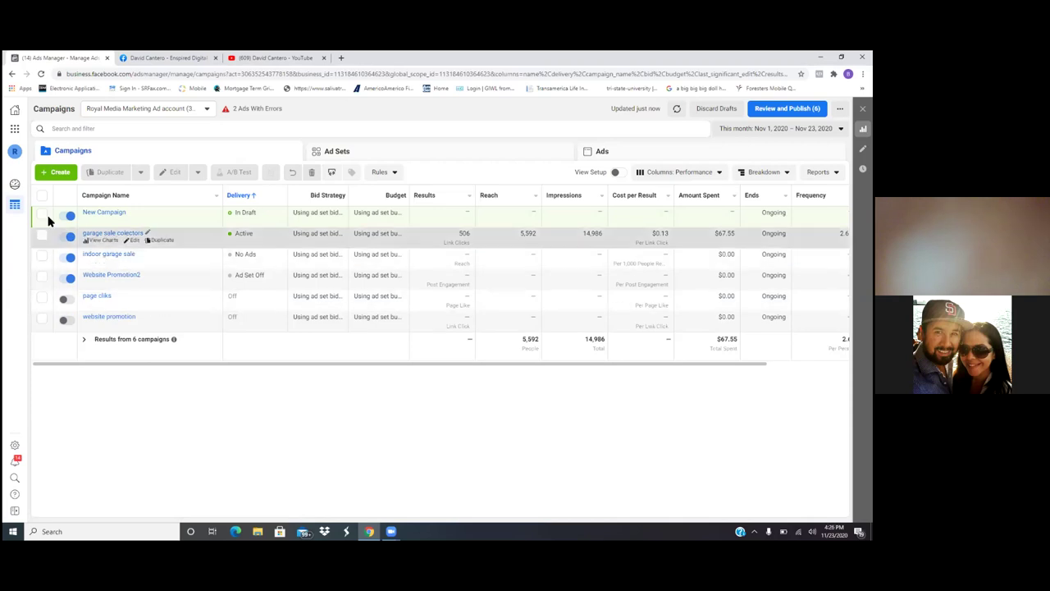
Step: Review the objectives offered for a new campaign, reopening the creation form once, and dismiss it without choosing one
{"action": "left_click", "coordinate": [55, 177]}
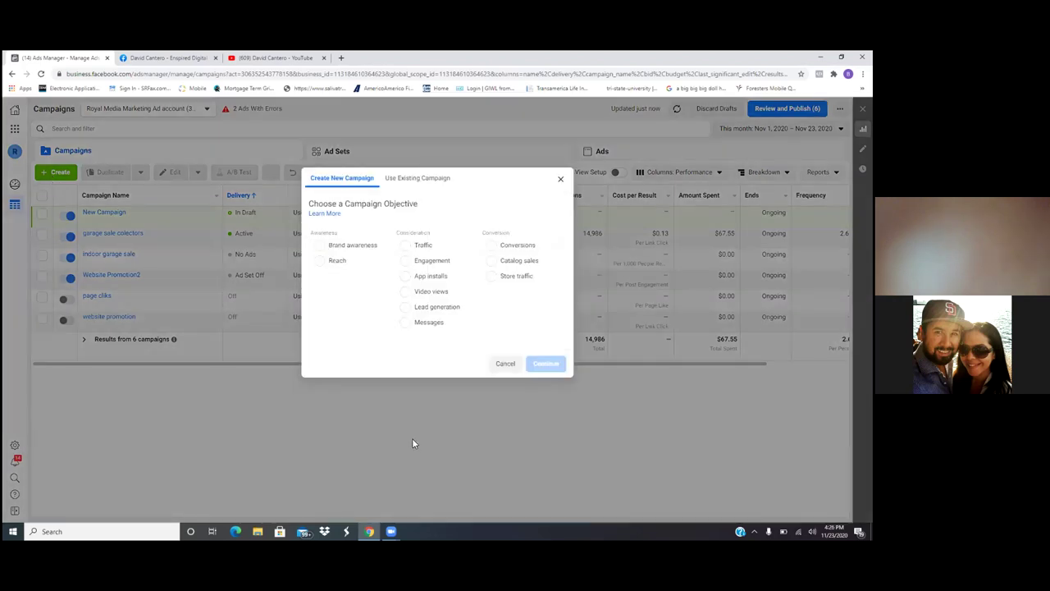
{"action": "key", "text": "Escape"}
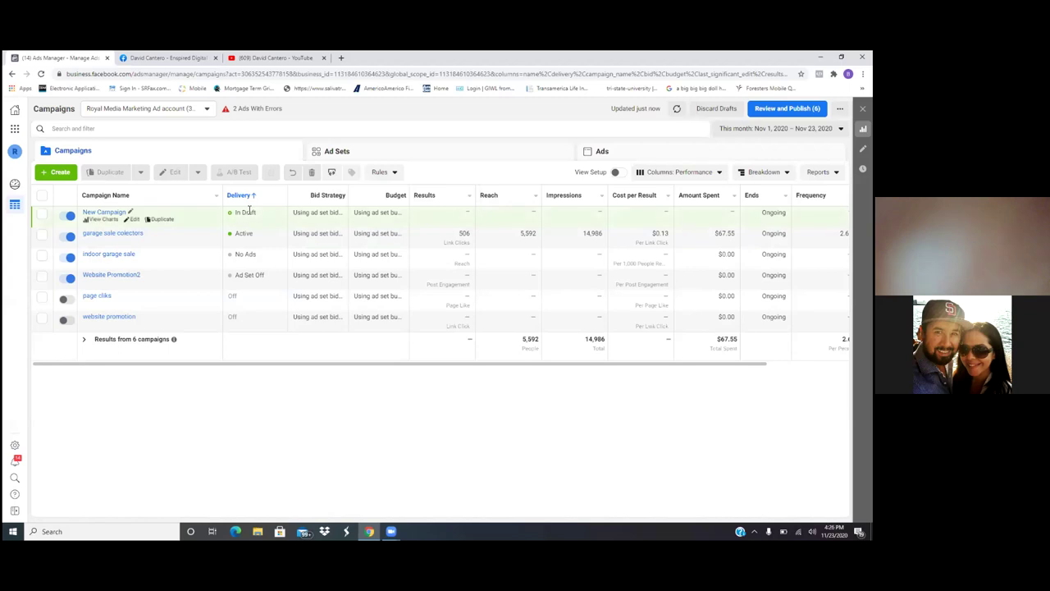
{"action": "left_click", "coordinate": [60, 175]}
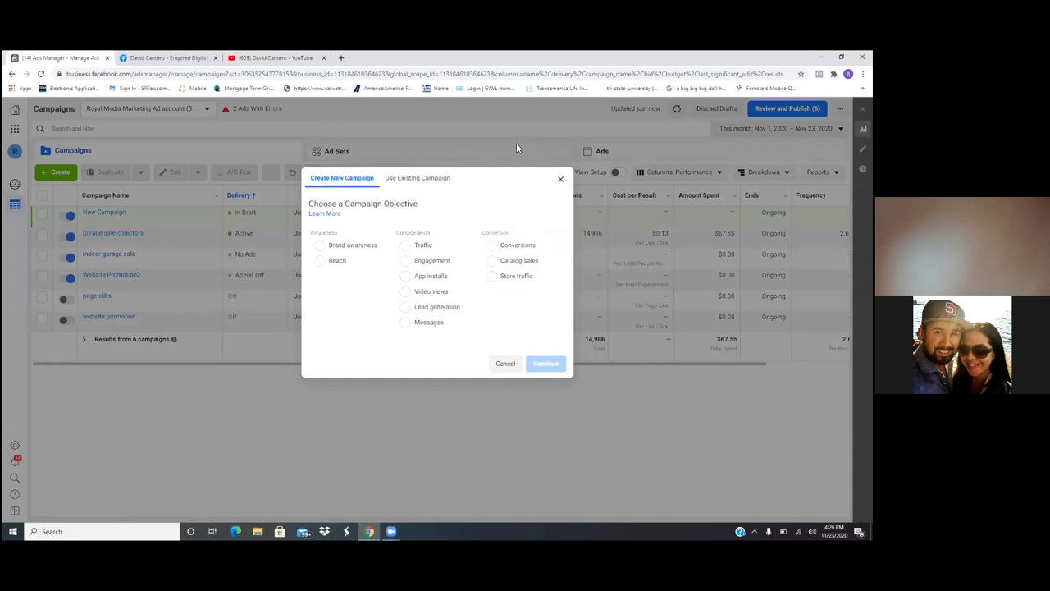
{"action": "left_click", "coordinate": [562, 180]}
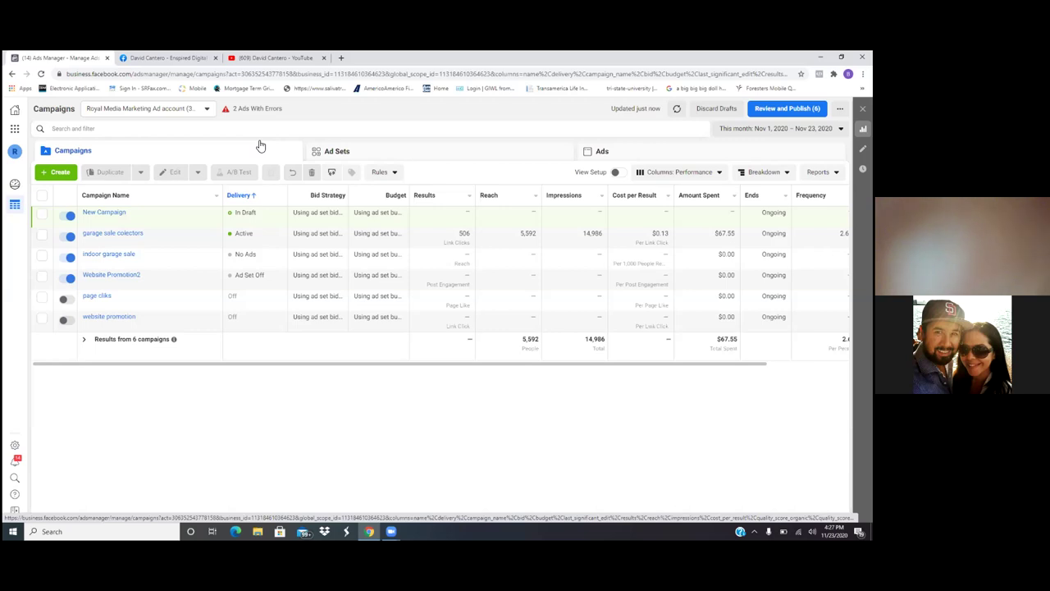
Step: Recheck the selectable ad accounts, keep Royal Media Marketing Ad account, and start creating a new campaign
{"action": "left_click", "coordinate": [205, 111]}
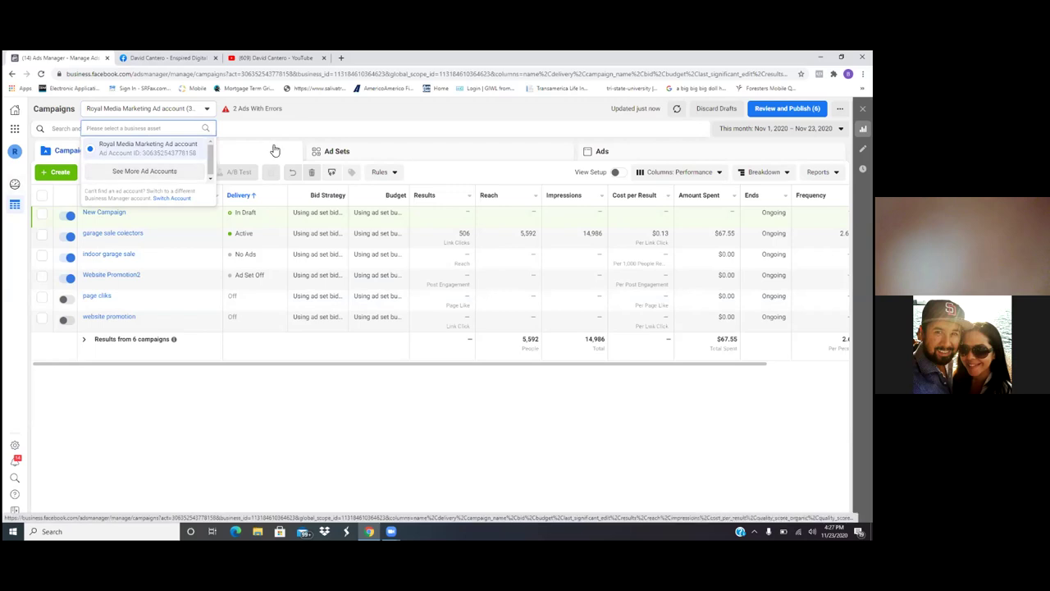
{"action": "left_click", "coordinate": [72, 176]}
{"action": "left_click", "coordinate": [63, 177]}
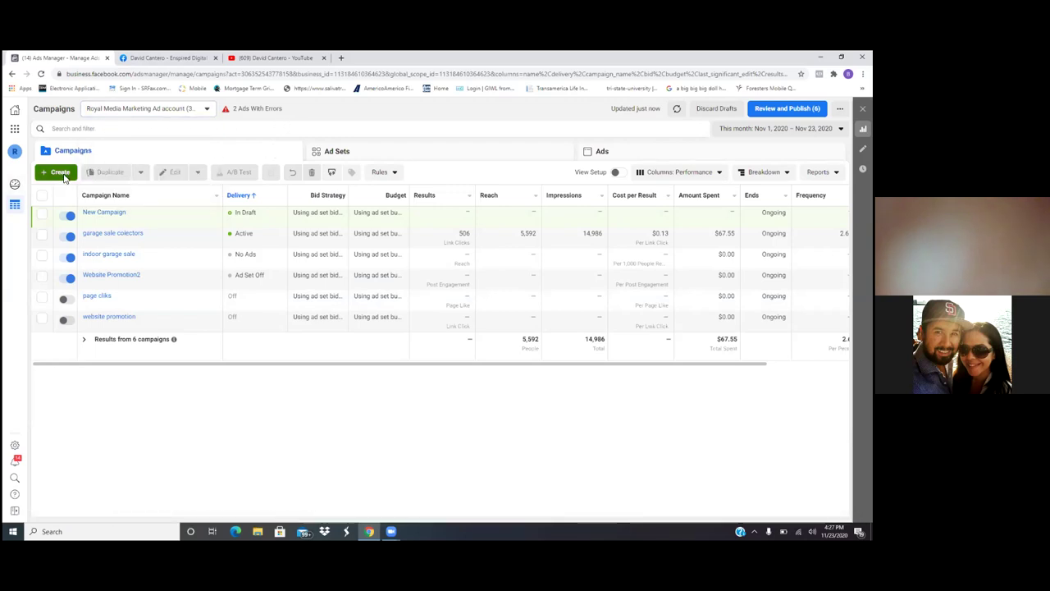